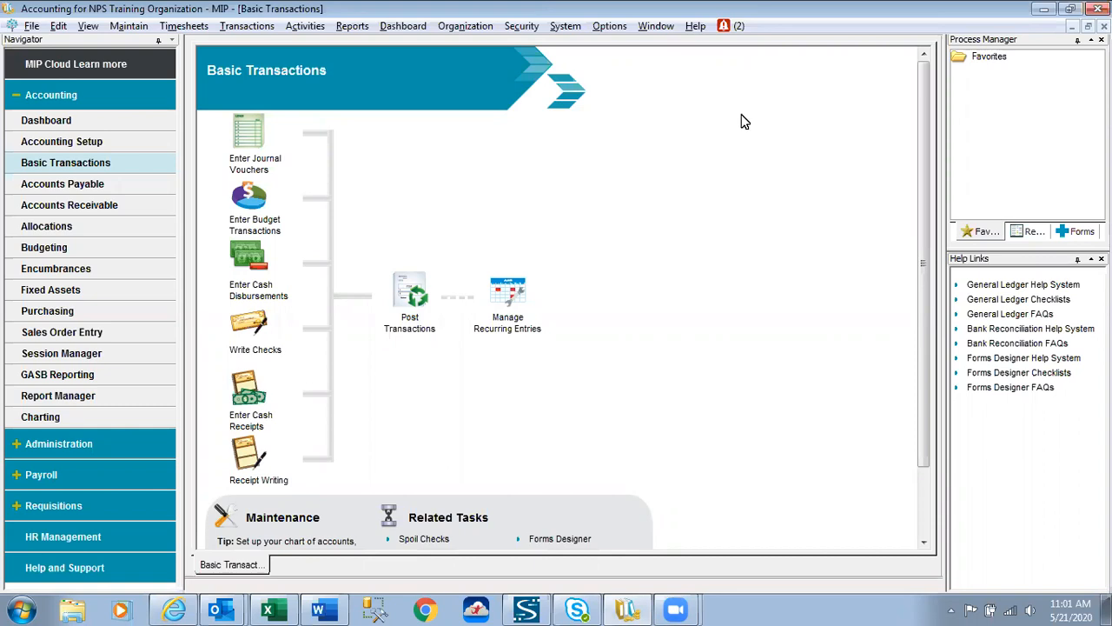
# Review the processing mode and last document numbers in the organization preferences, leaving without changes.
pyautogui.click(476, 27)
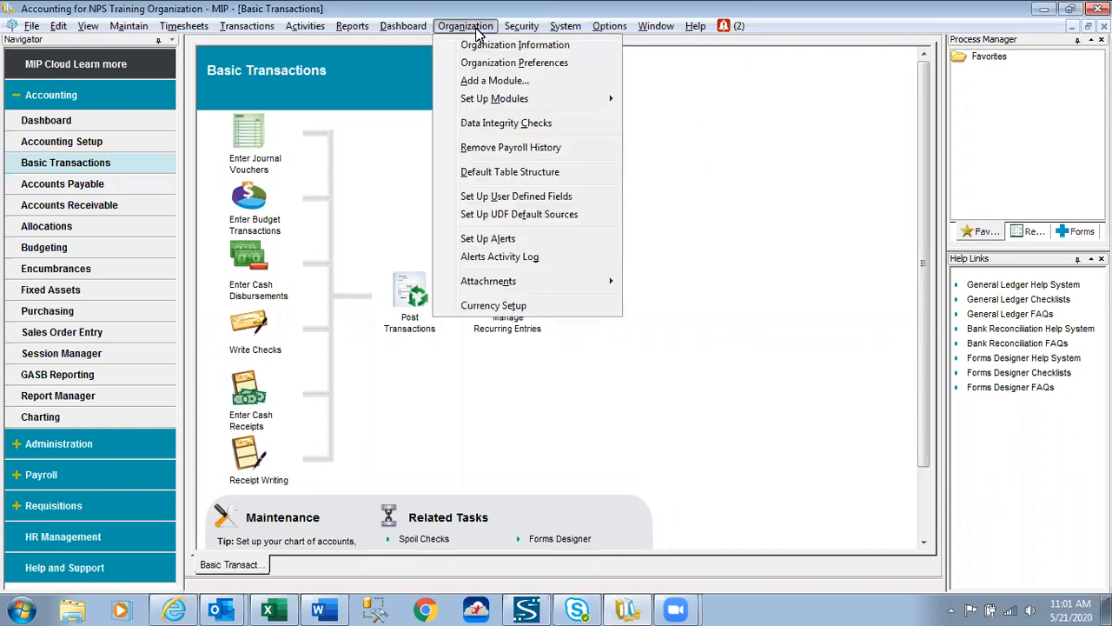
pyautogui.click(500, 68)
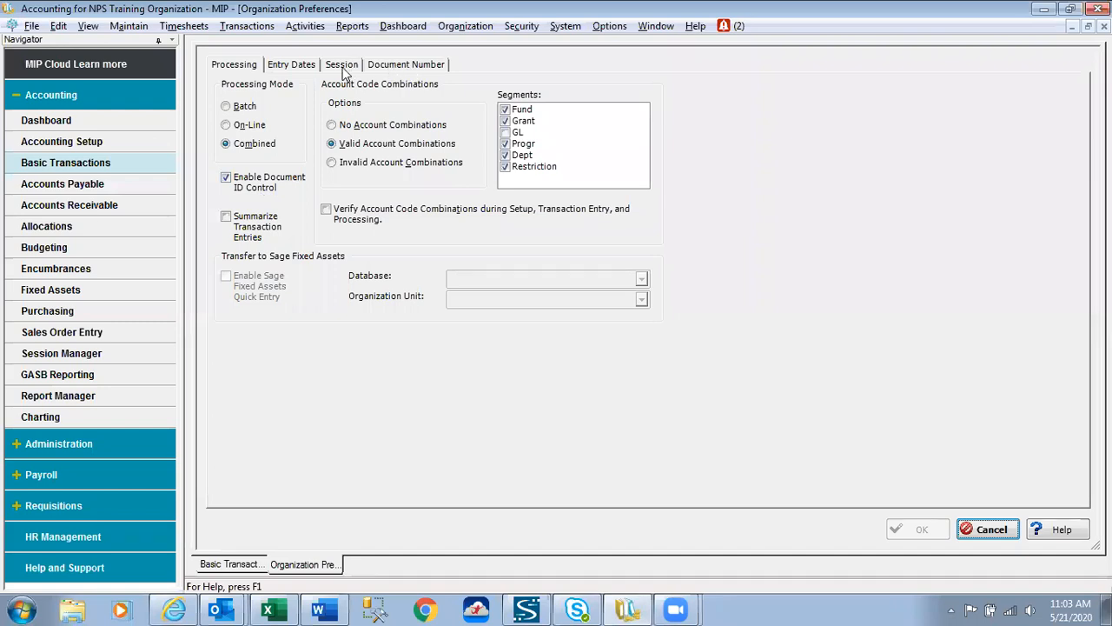
pyautogui.click(401, 67)
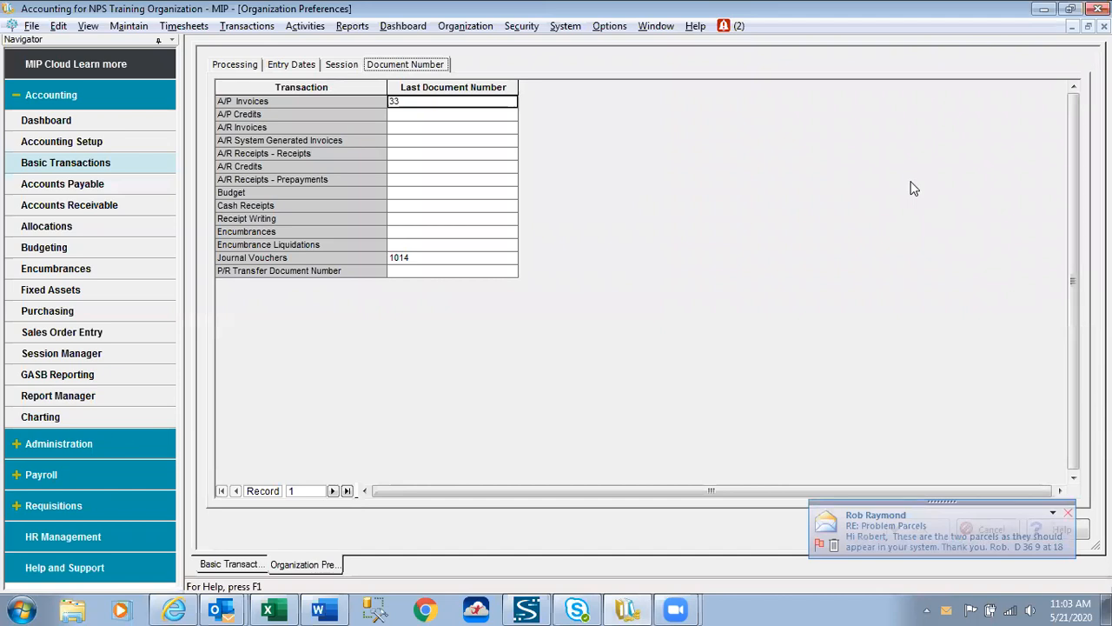
pyautogui.click(1069, 514)
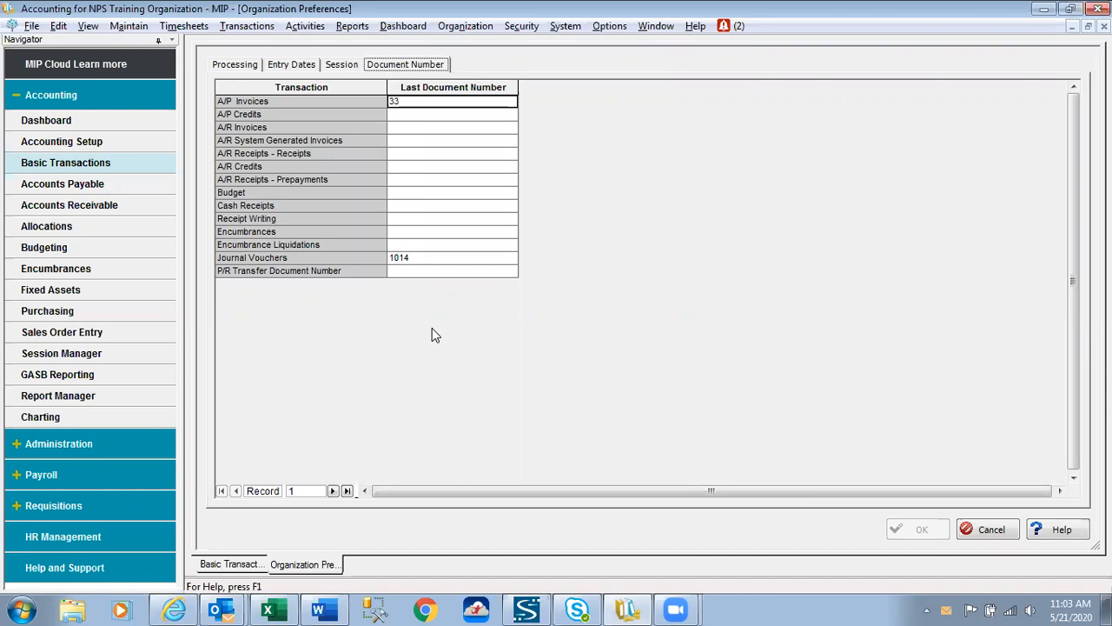
pyautogui.click(995, 531)
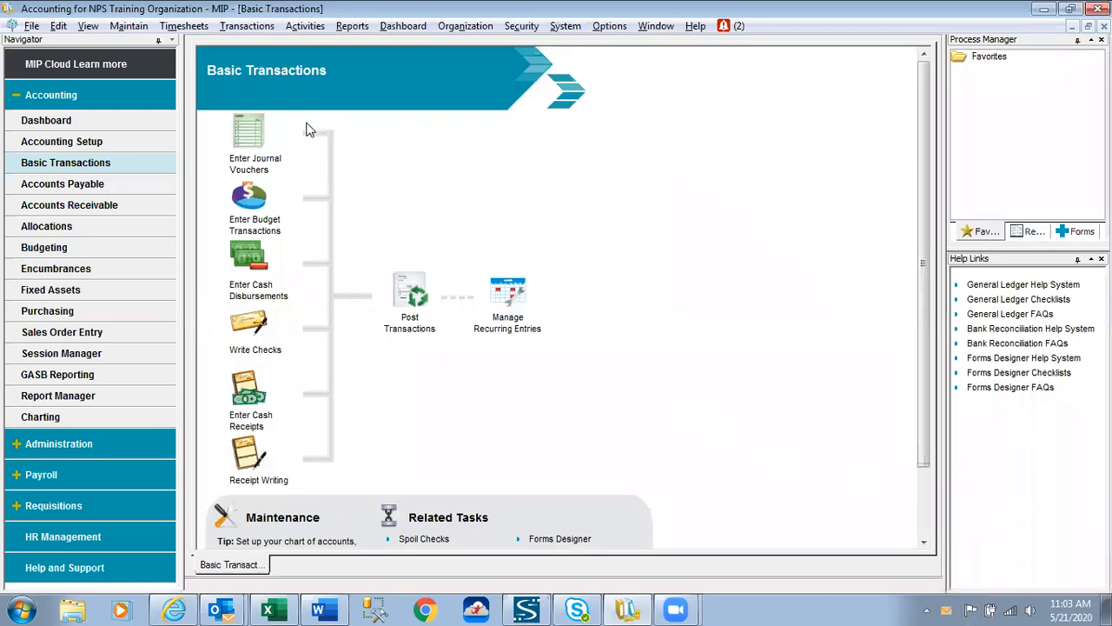
# Start journal voucher session JV00025 with status BP and date 5/21/2020, and create voucher 1015 in it.
pyautogui.click(250, 148)
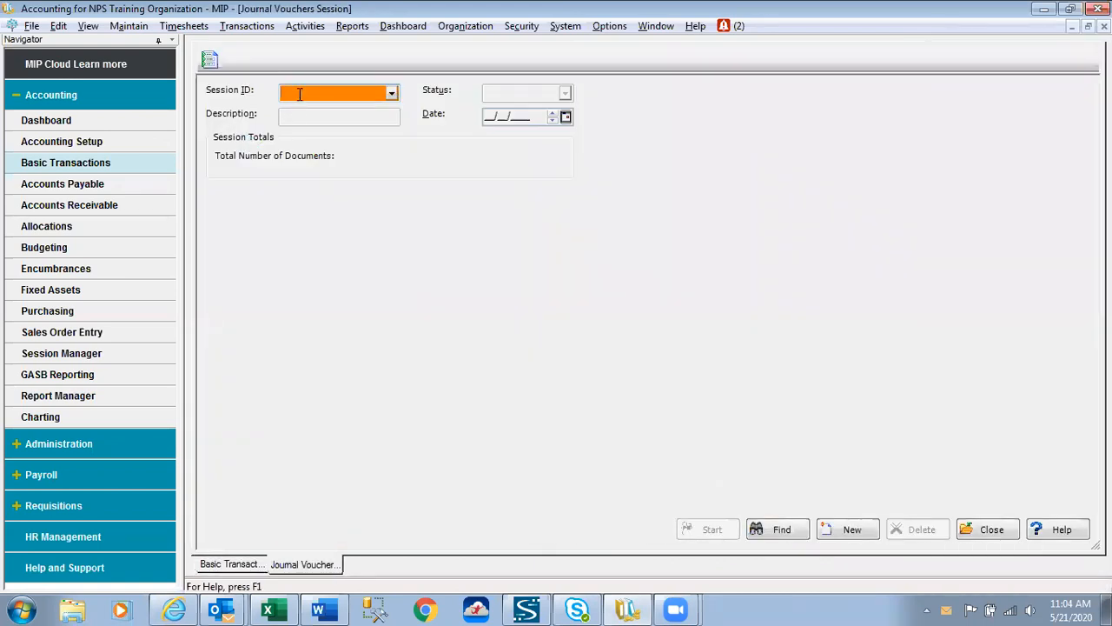
pyautogui.doubleClick(380, 89)
pyautogui.press('Tab')
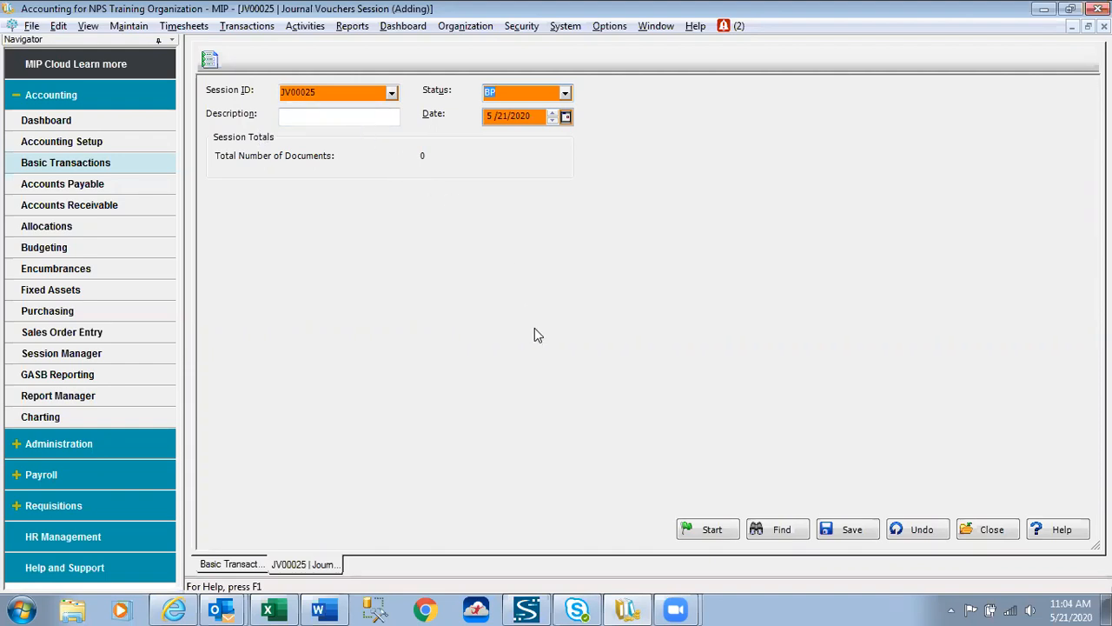
pyautogui.click(708, 531)
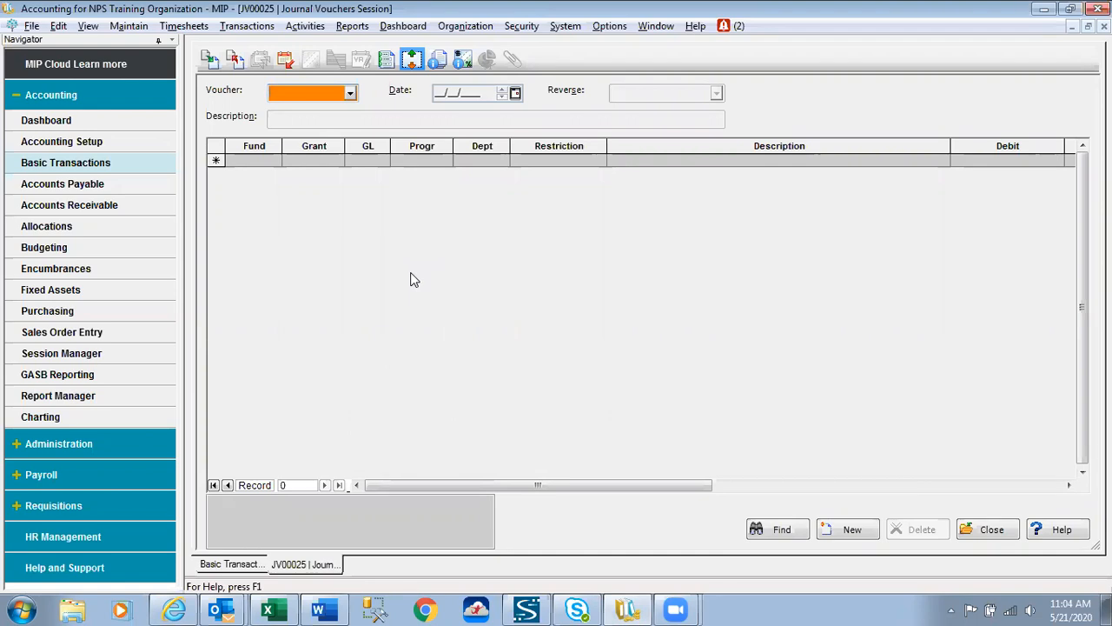
pyautogui.write('1015')
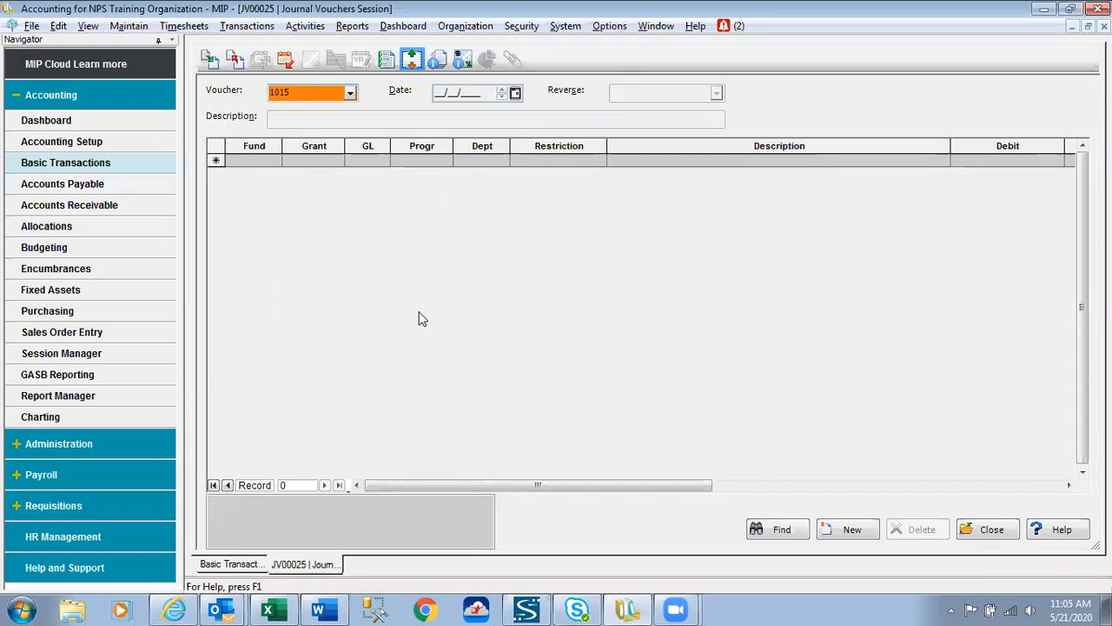
pyautogui.press('Tab')
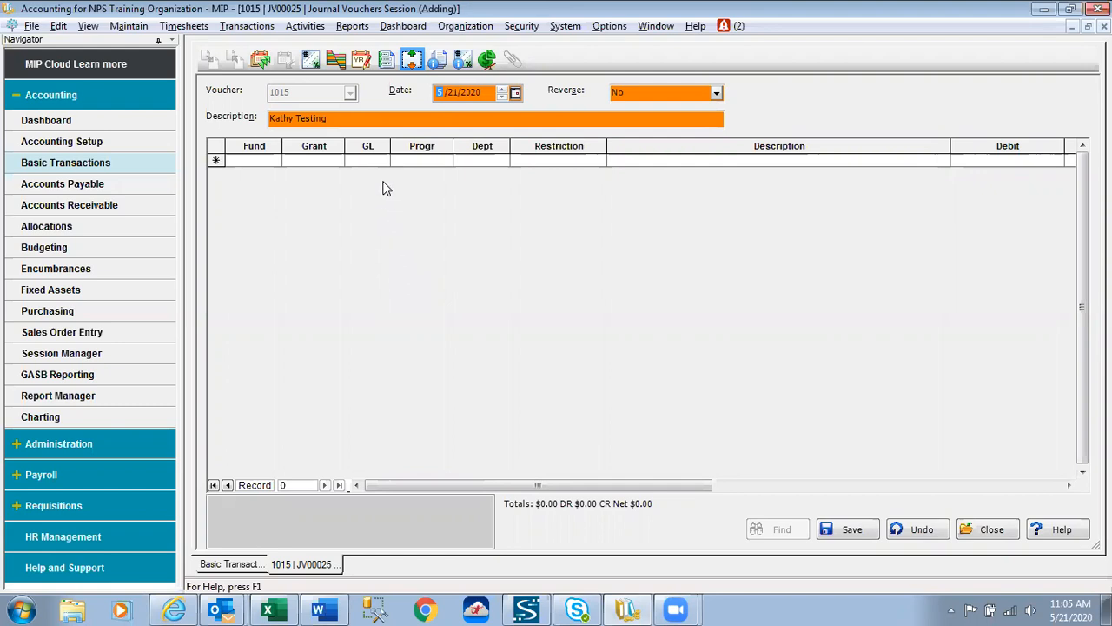
# Review the journal voucher entry defaults and the session information for the open voucher.
pyautogui.click(386, 63)
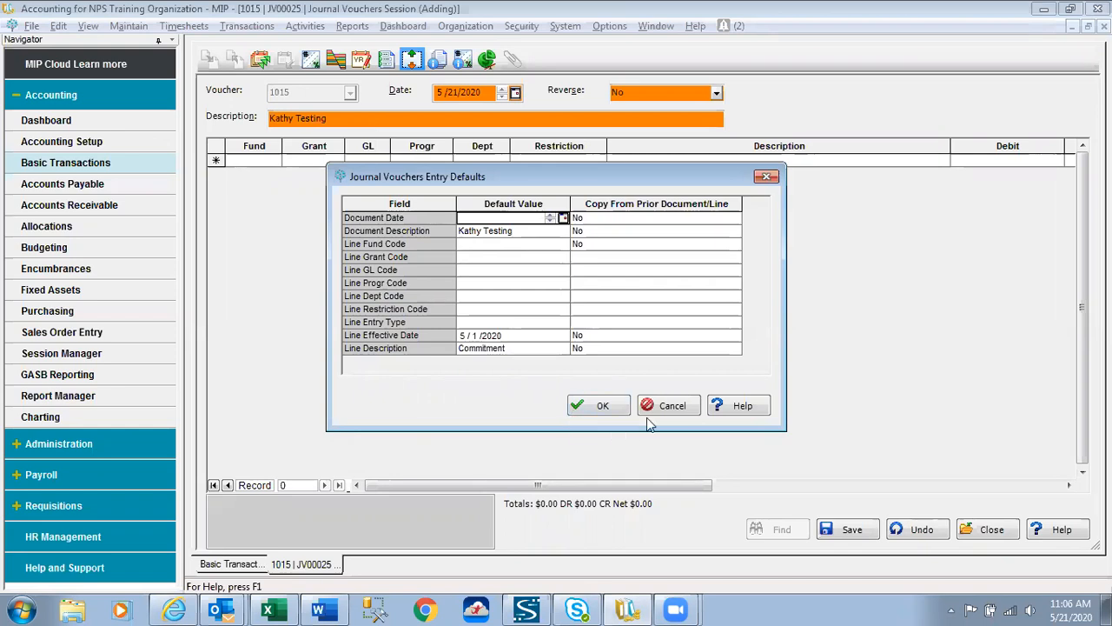
pyautogui.click(620, 408)
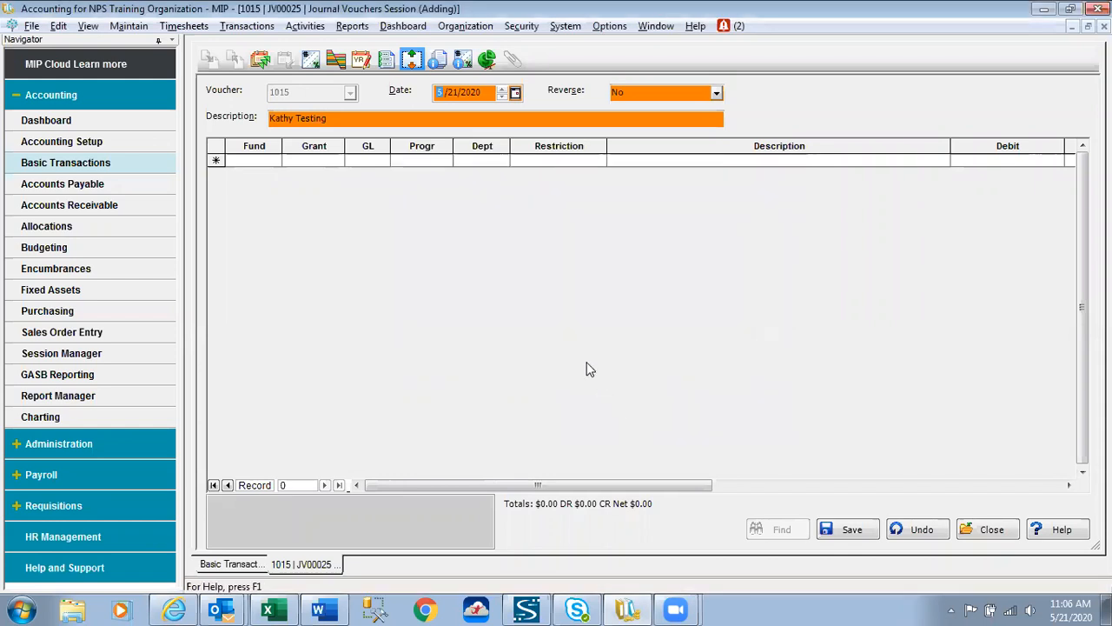
pyautogui.click(440, 61)
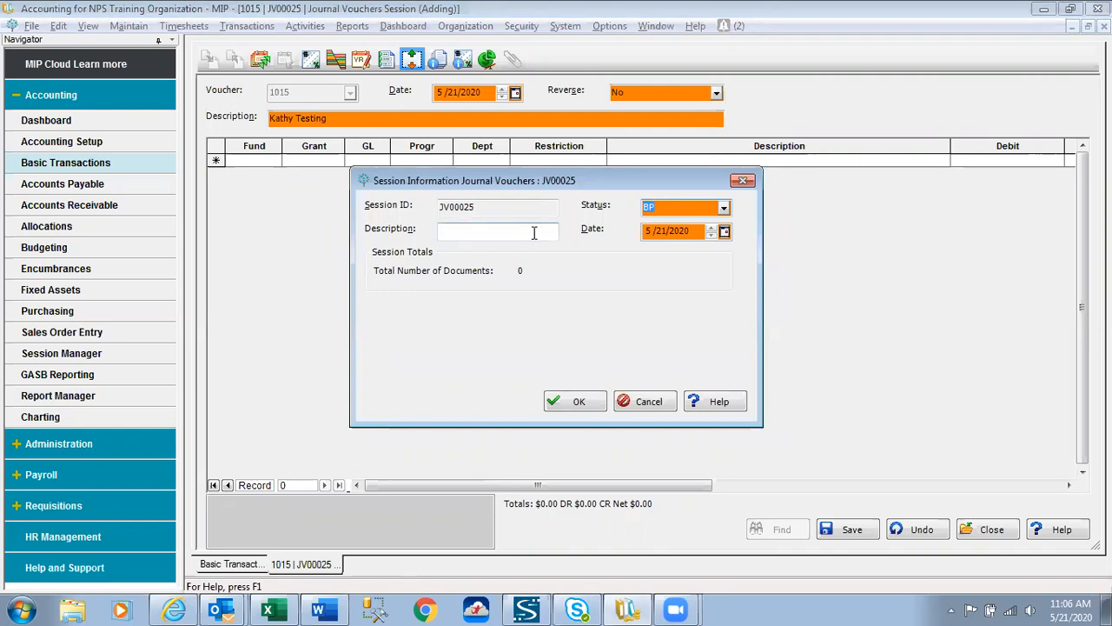
pyautogui.click(577, 403)
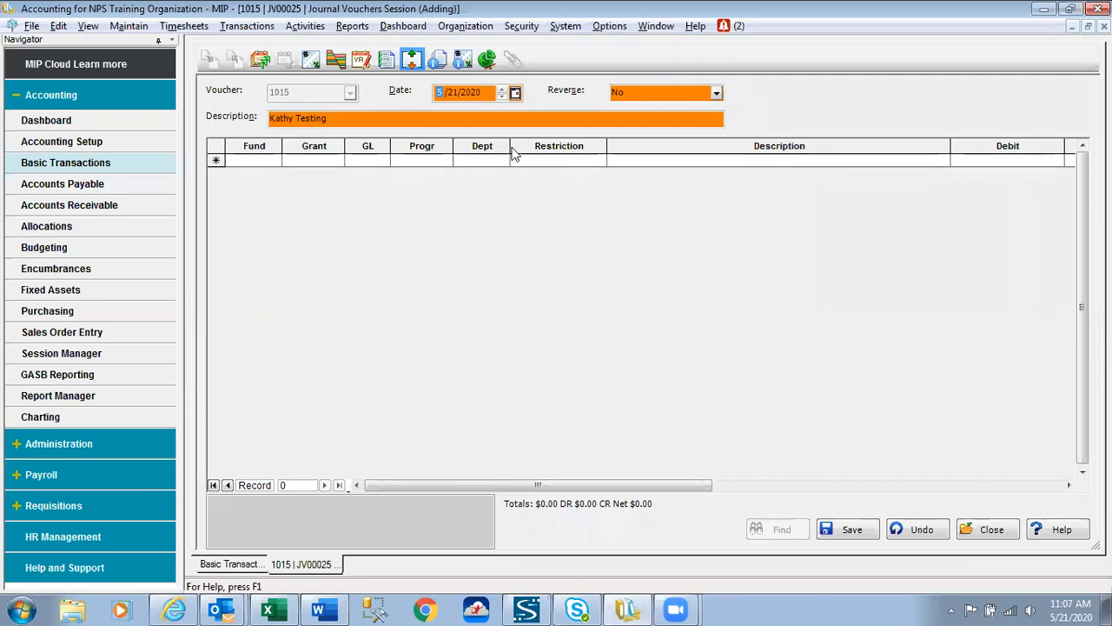
# Add a voucher line for fund 01 Operating Fund and examine its default description, effective date and entry type.
pyautogui.click(269, 162)
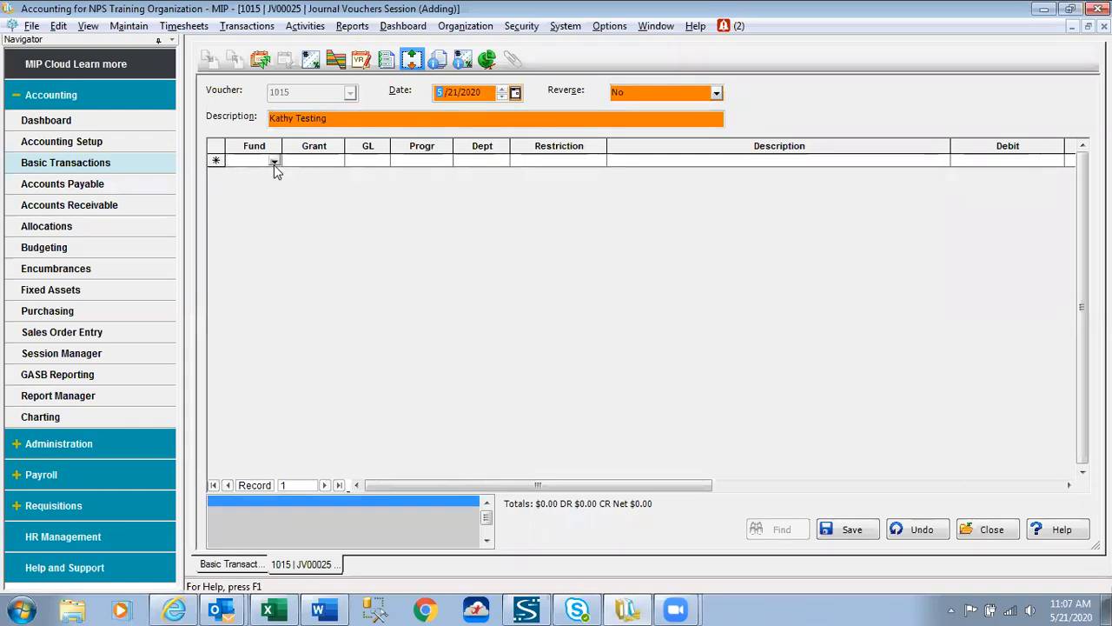
pyautogui.click(274, 163)
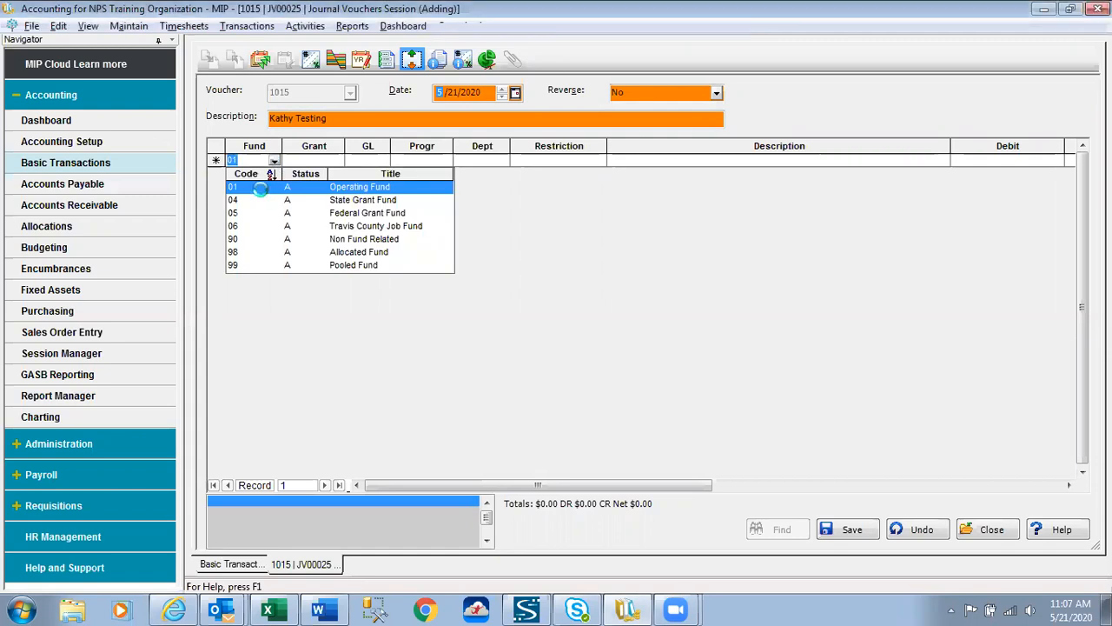
pyautogui.click(266, 189)
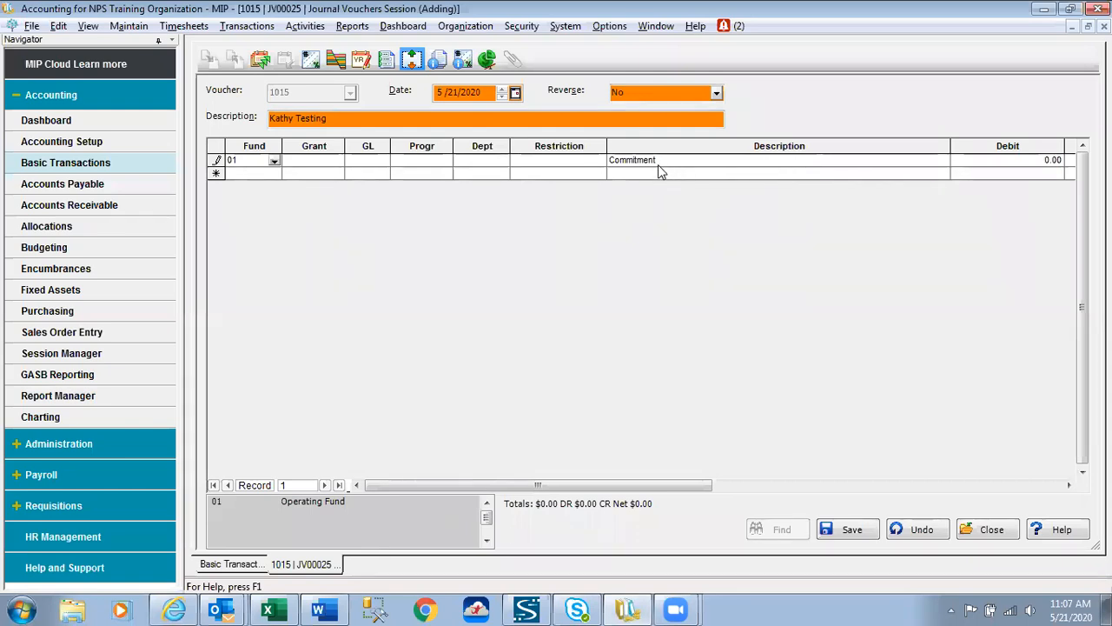
pyautogui.moveTo(592, 485); pyautogui.dragTo(708, 484)
pyautogui.moveTo(784, 489); pyautogui.dragTo(788, 490)
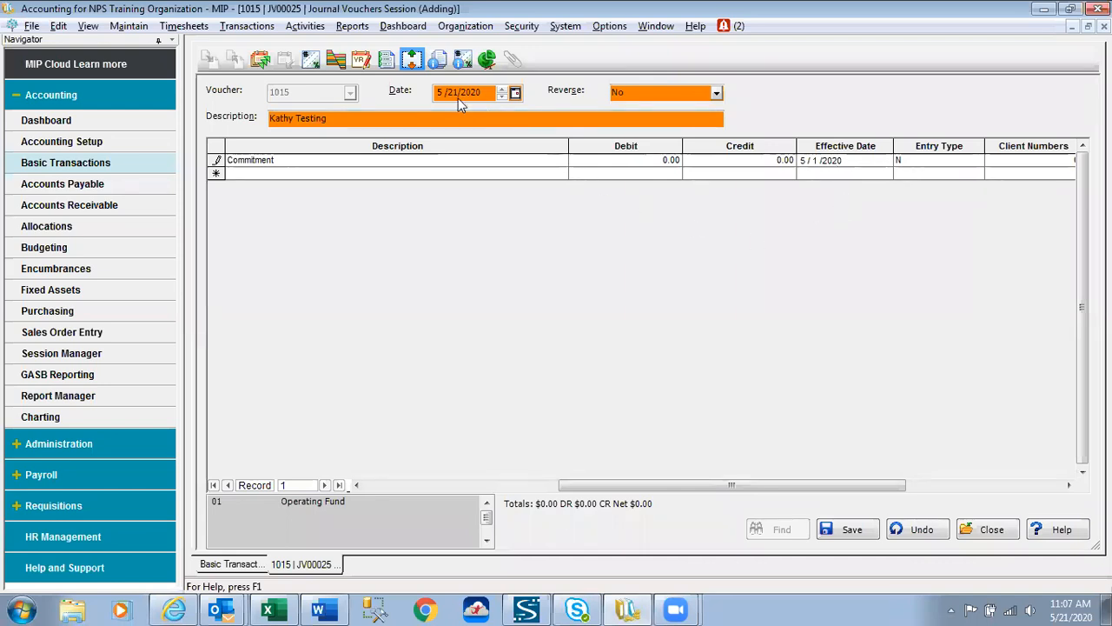
pyautogui.moveTo(596, 487); pyautogui.dragTo(439, 486)
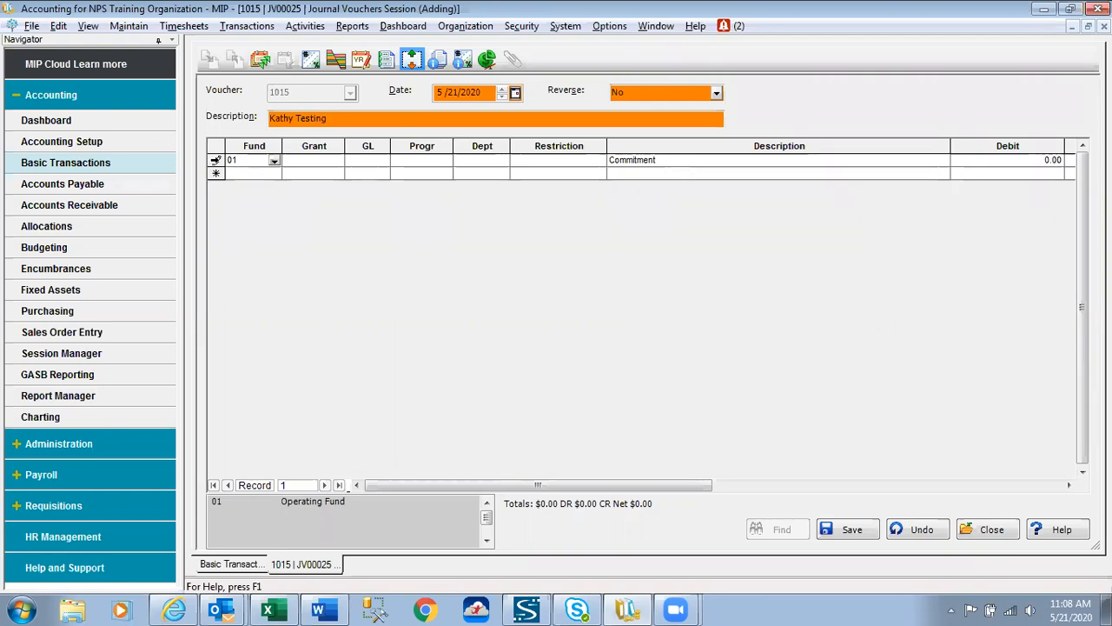
# Delete the fund 01 line from the voucher.
pyautogui.click(212, 162)
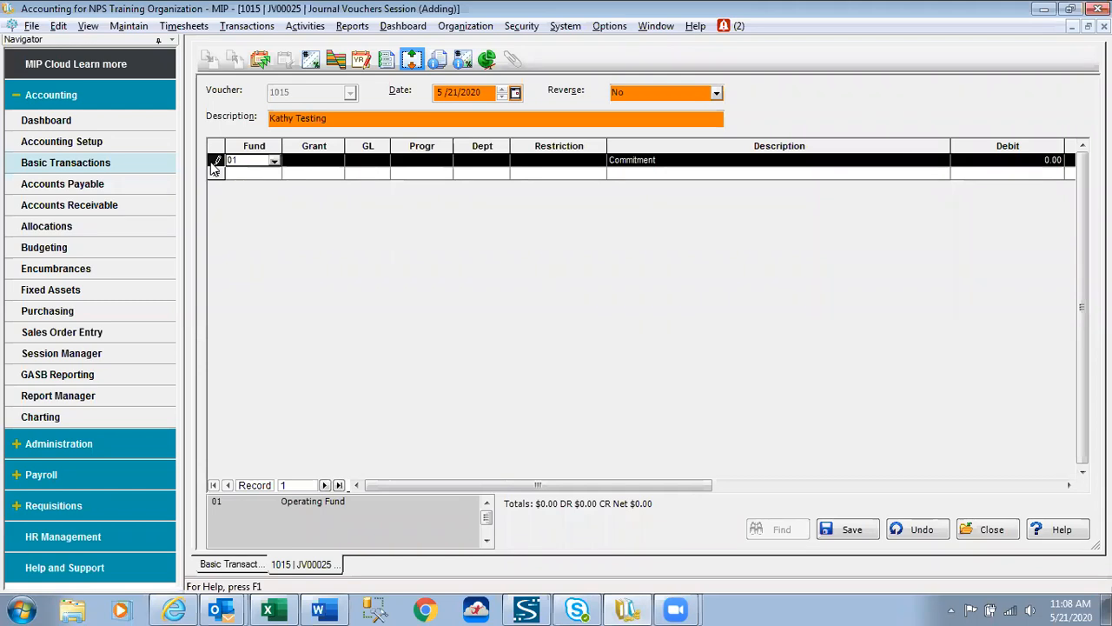
pyautogui.press('Delete')
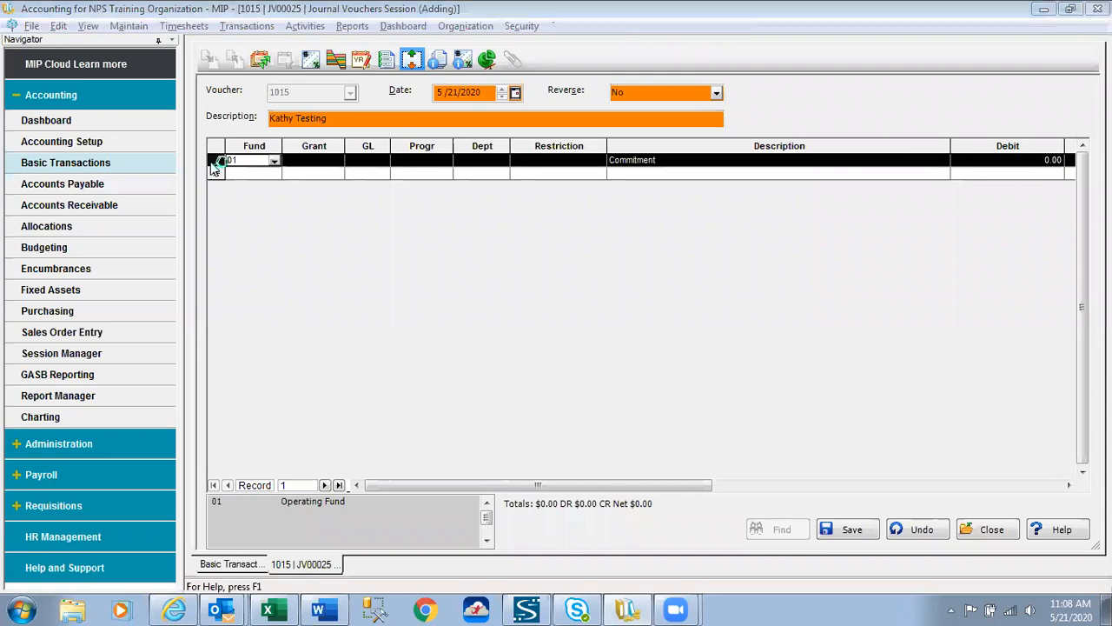
pyautogui.click(650, 421)
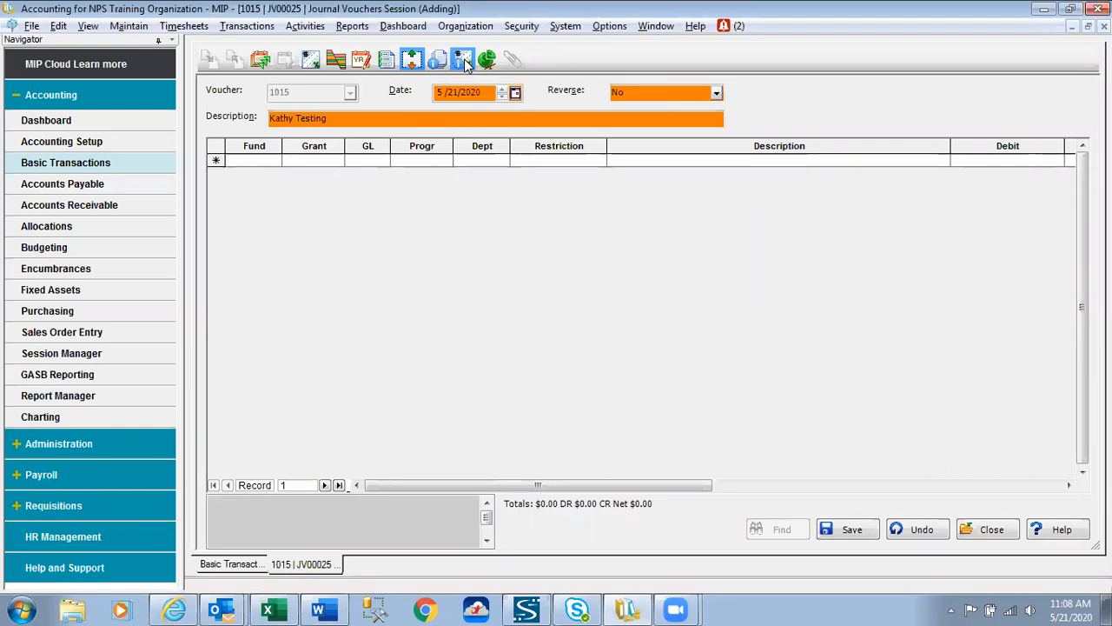
# Look up the General distribution code and examine its account combinations and percentages before returning to the voucher.
pyautogui.click(464, 59)
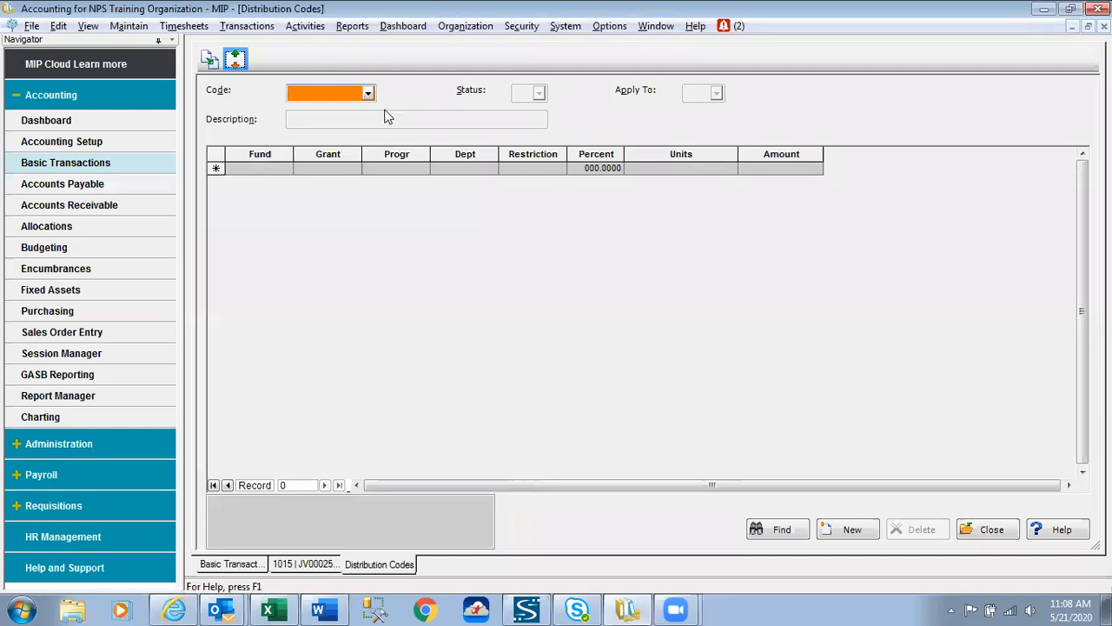
pyautogui.click(368, 93)
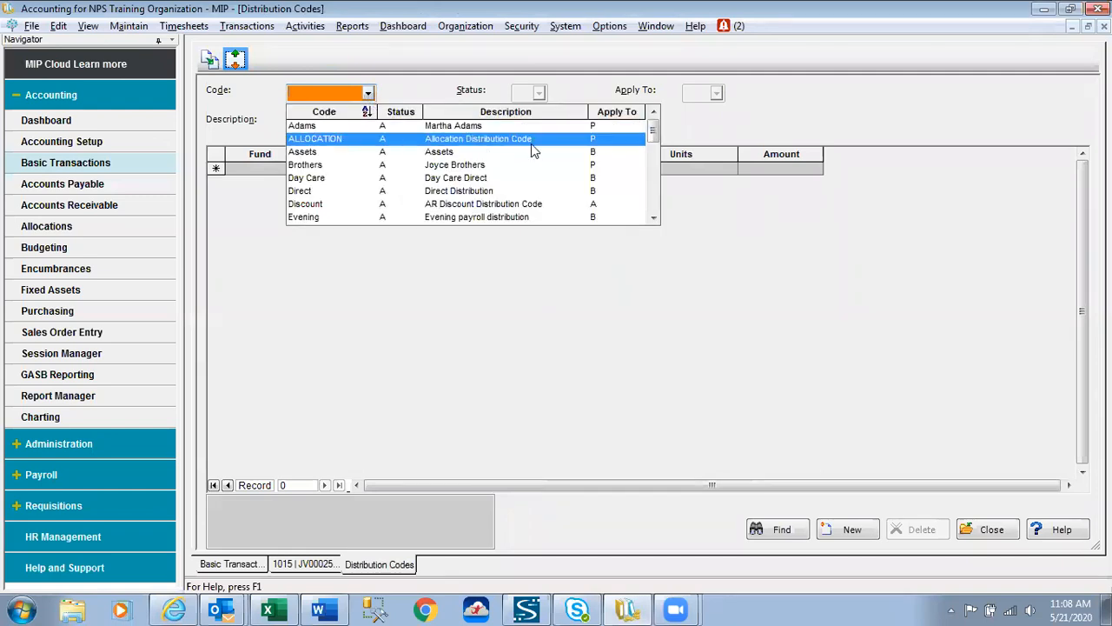
pyautogui.moveTo(652, 133); pyautogui.dragTo(650, 145)
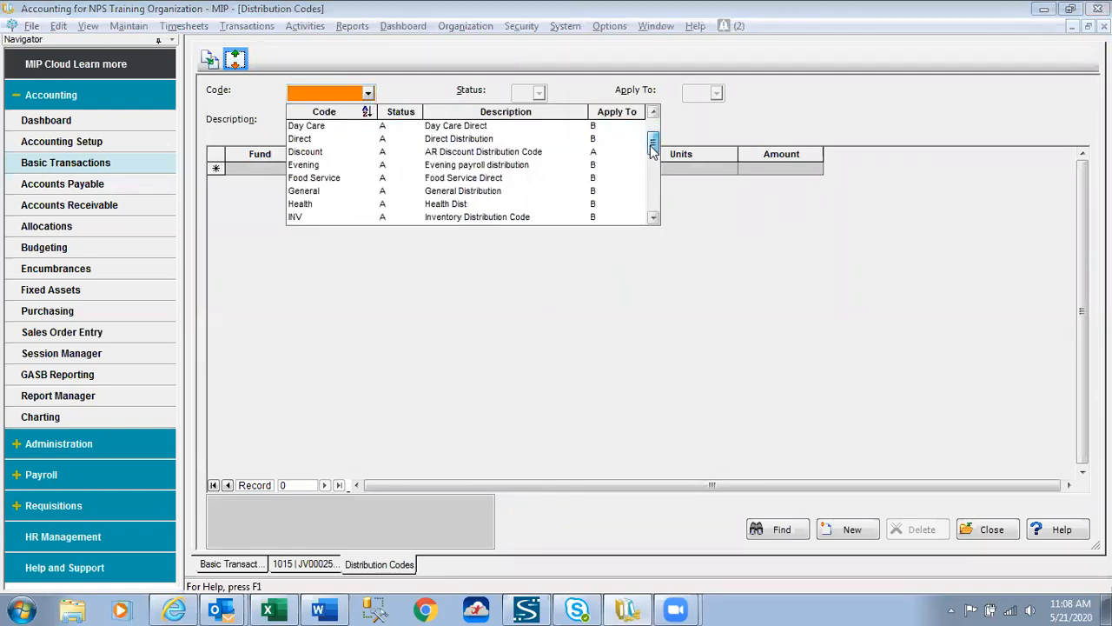
pyautogui.click(465, 196)
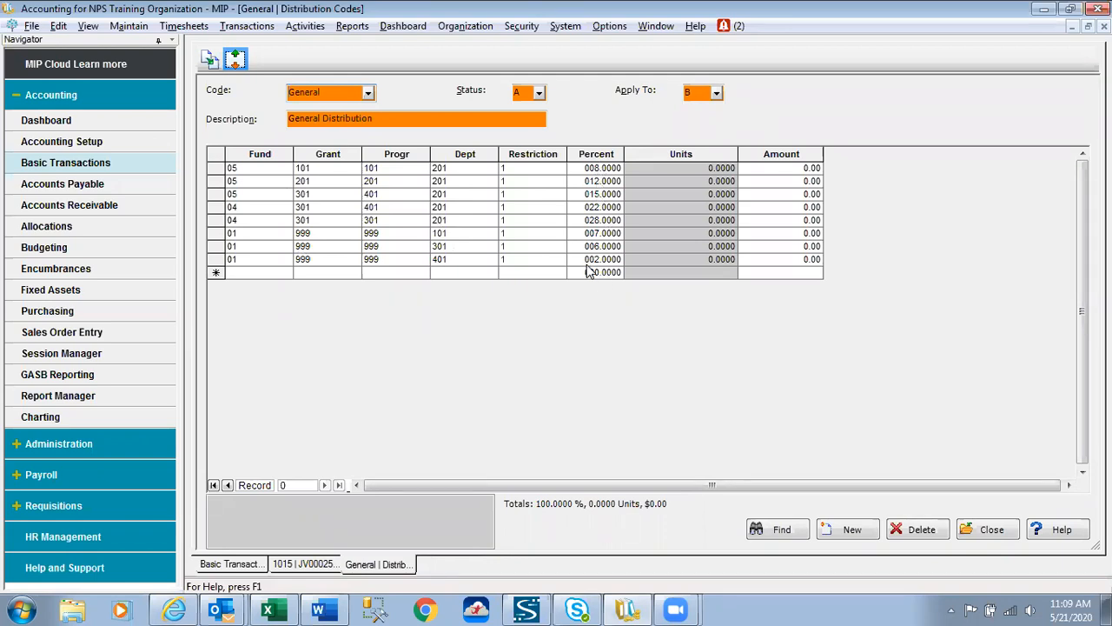
pyautogui.click(989, 531)
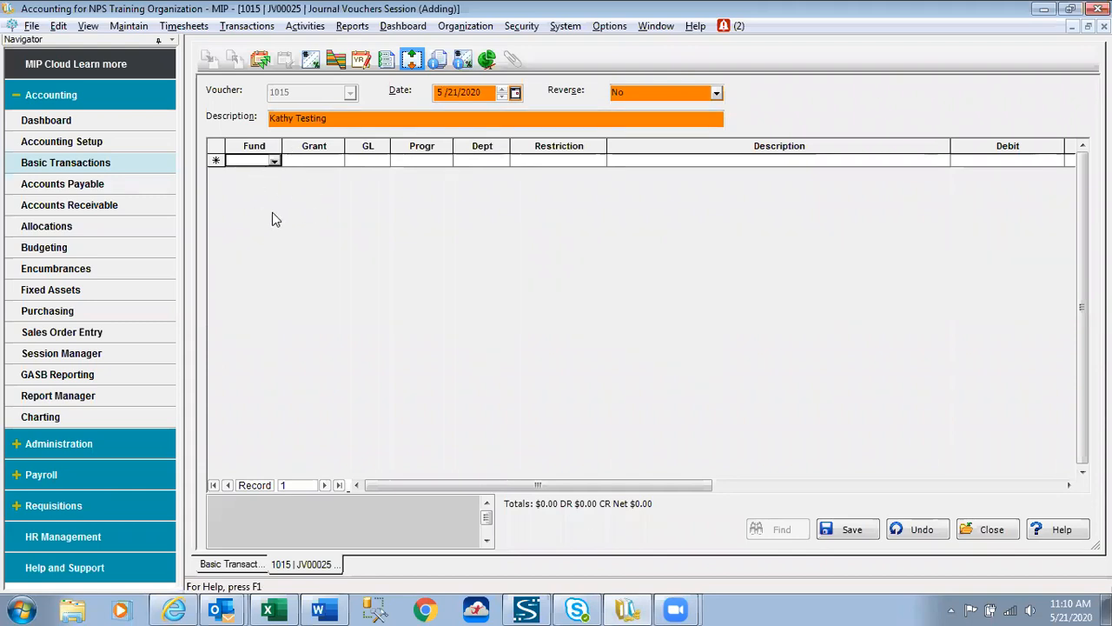
# Distribute $1,000 as a debit to GL 52001 across the voucher lines using the General distribution code.
pyautogui.click(311, 61)
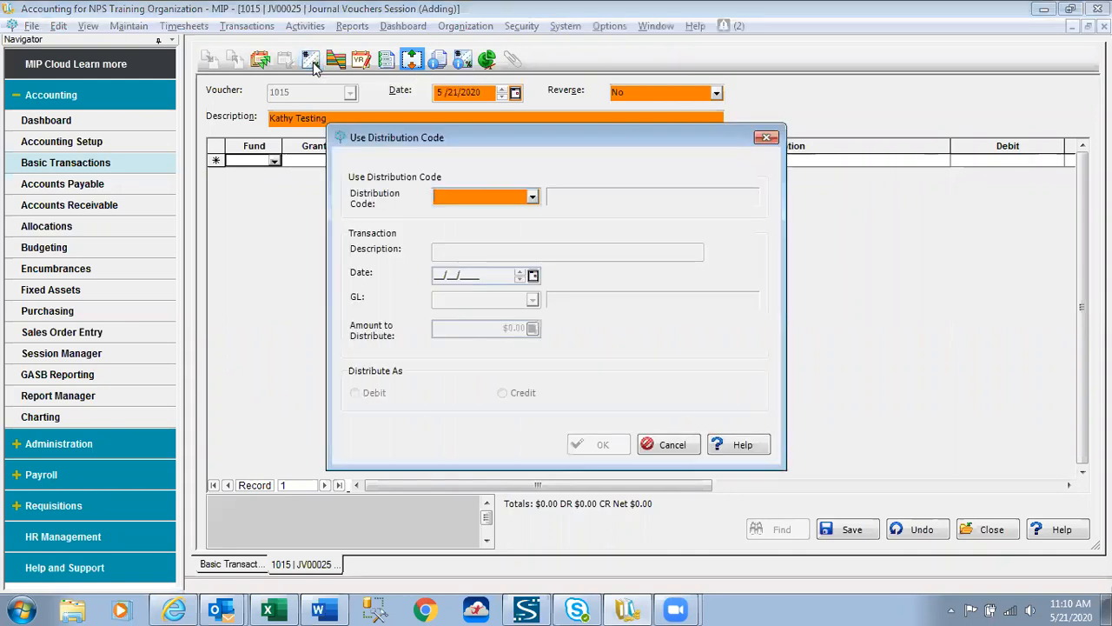
pyautogui.click(532, 197)
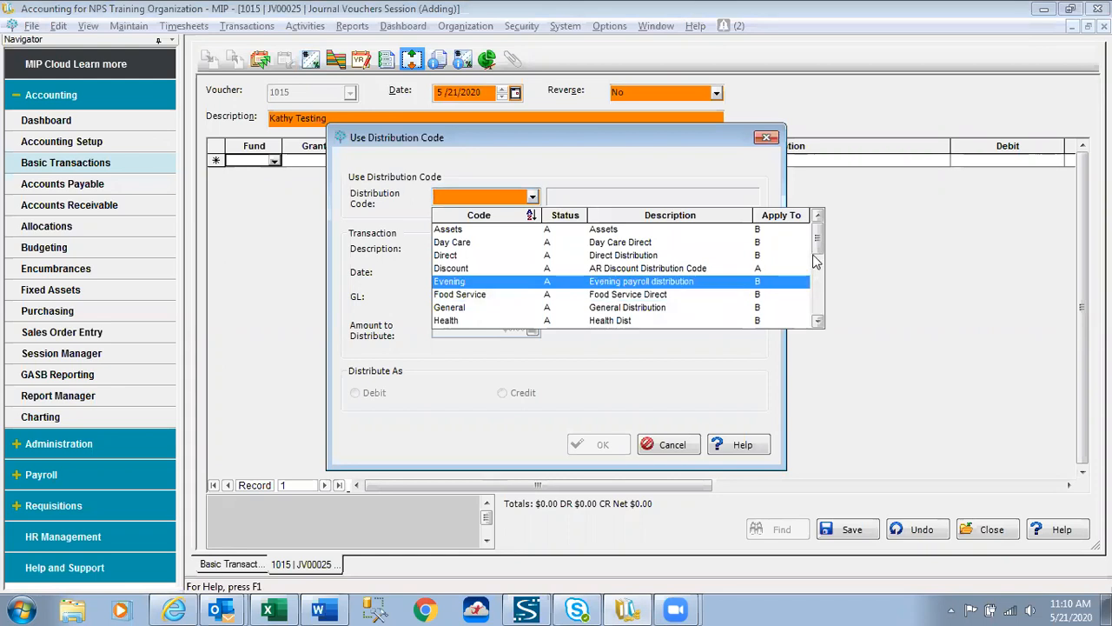
pyautogui.click(640, 310)
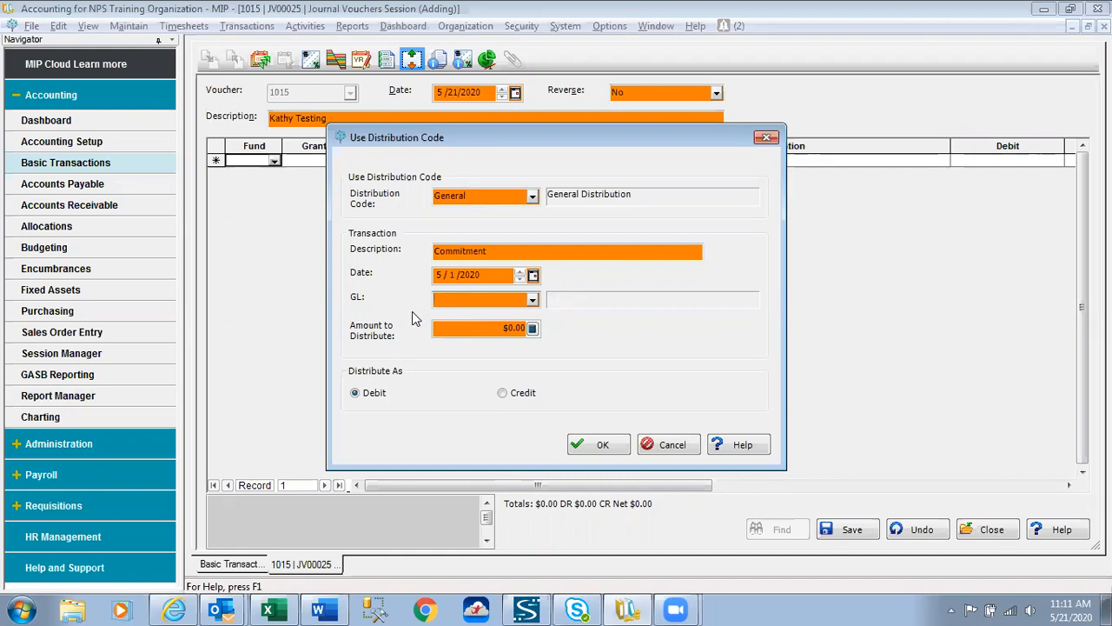
pyautogui.click(461, 299)
pyautogui.write('52')
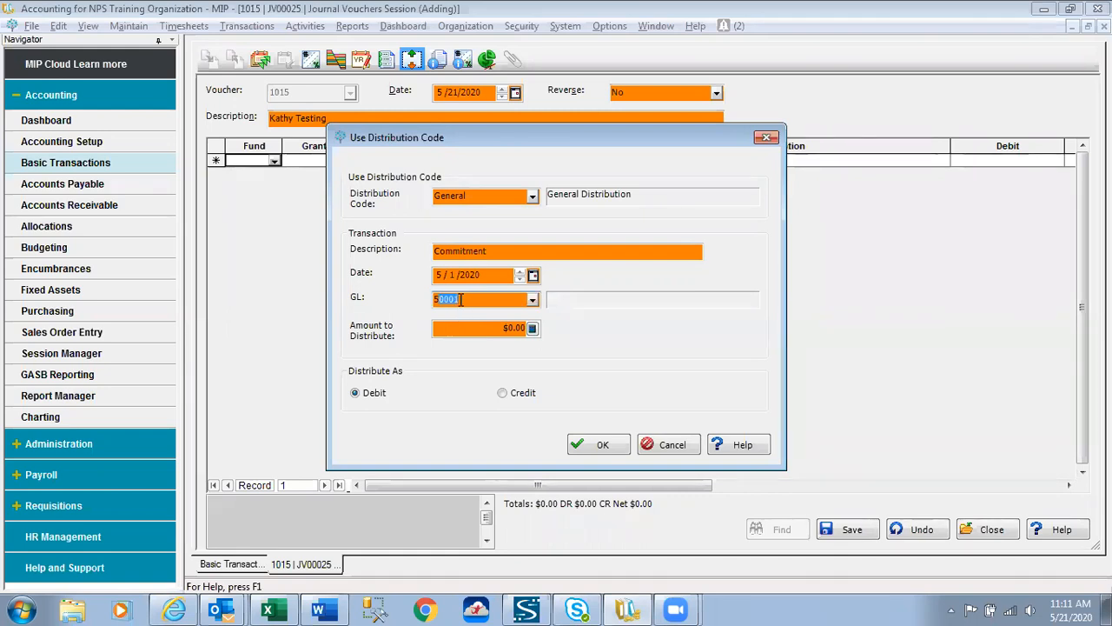
pyautogui.write('001')
pyautogui.press('Tab')
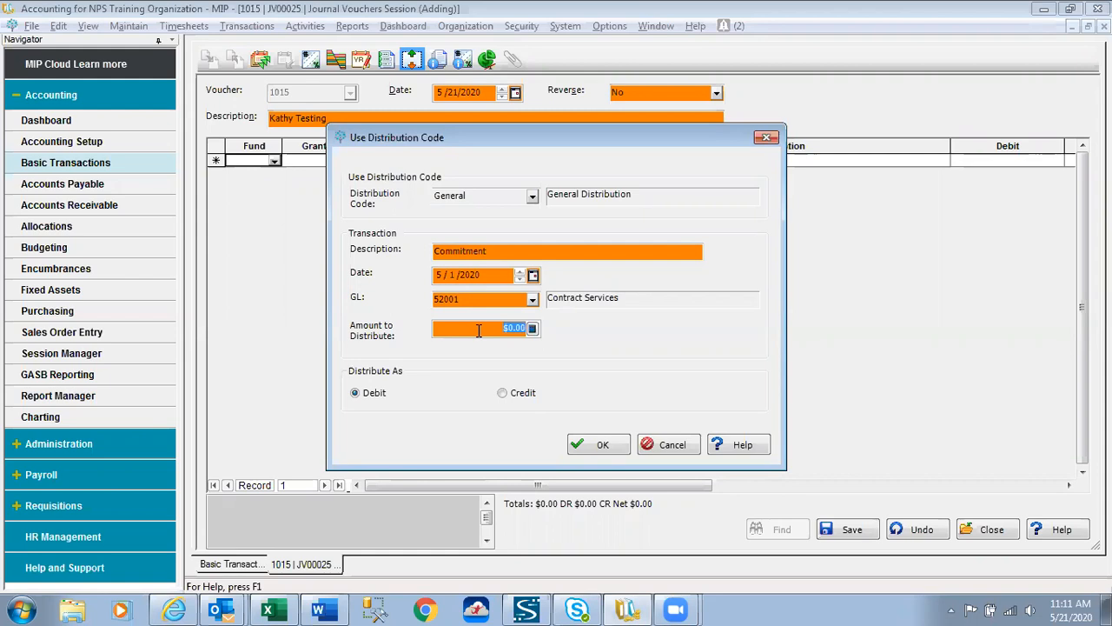
pyautogui.write('1000')
pyautogui.click(610, 446)
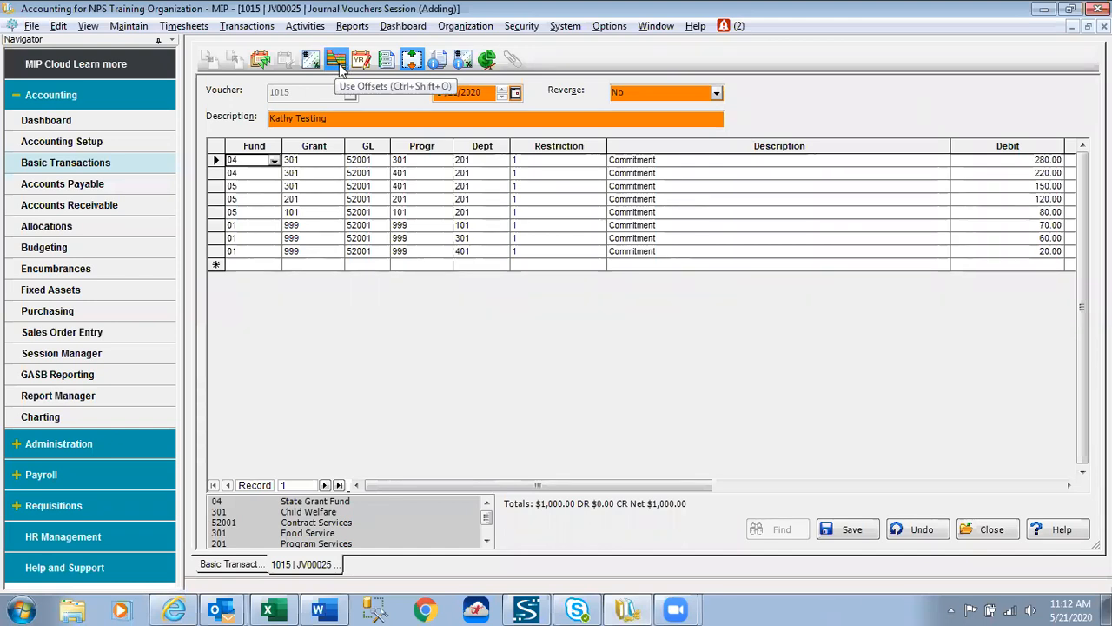
# Examine the form and application preferences in the workstation settings, including applying offsets on save and moving between fields with Enter.
pyautogui.click(435, 266)
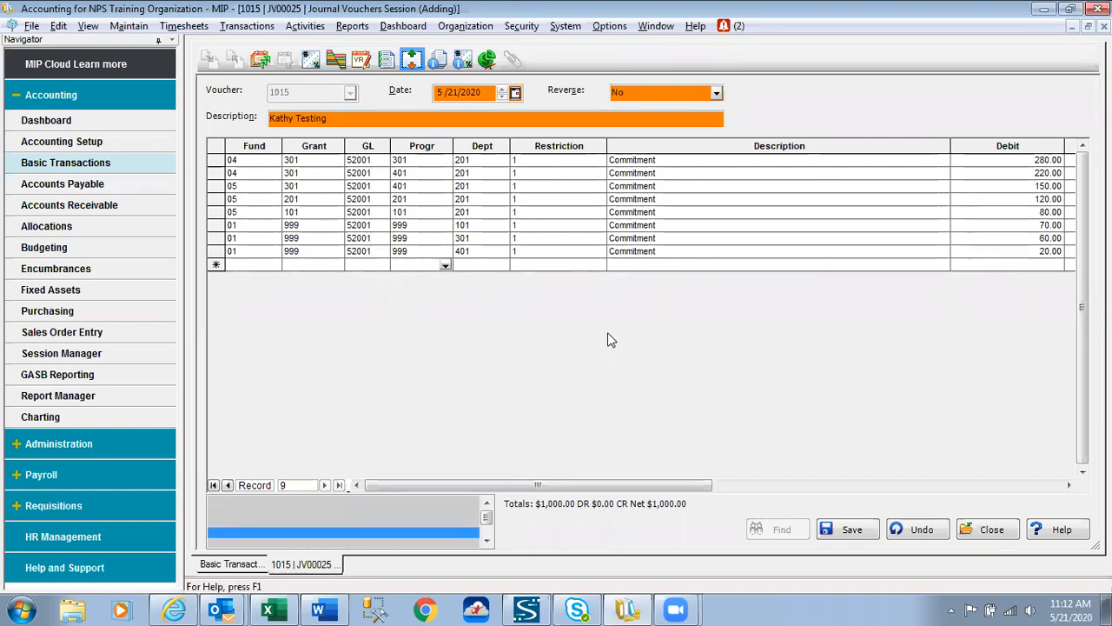
pyautogui.click(609, 27)
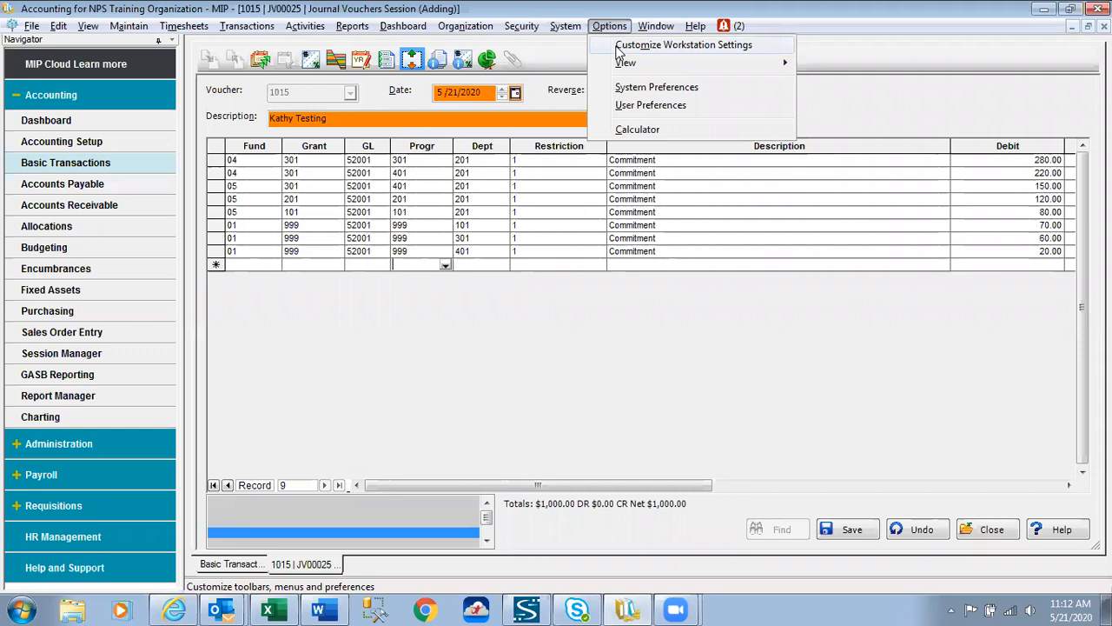
pyautogui.click(619, 45)
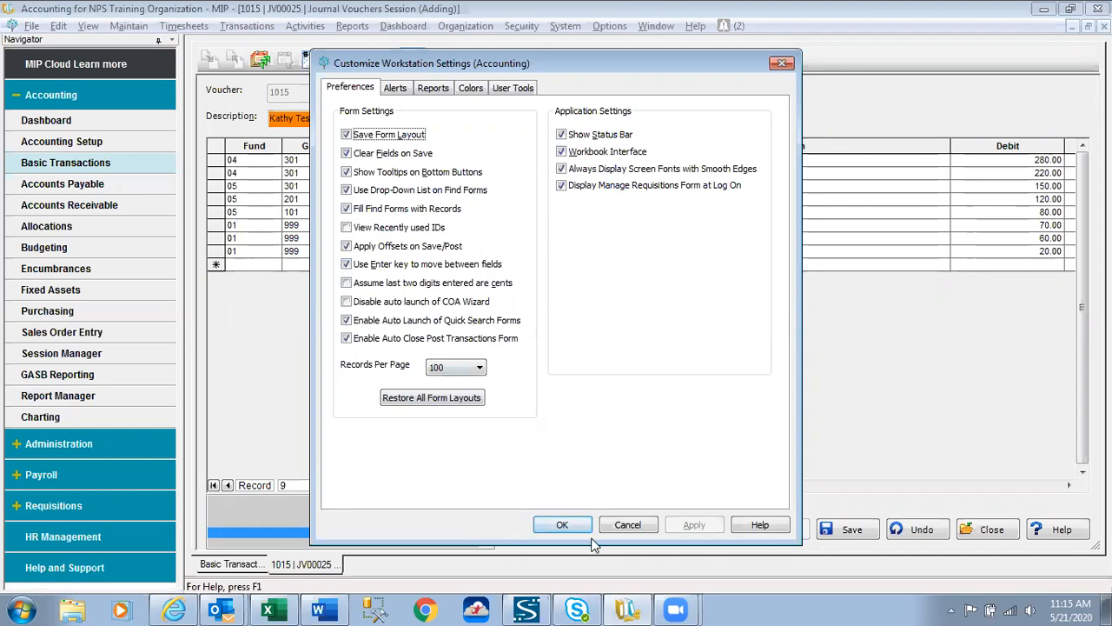
pyautogui.click(562, 527)
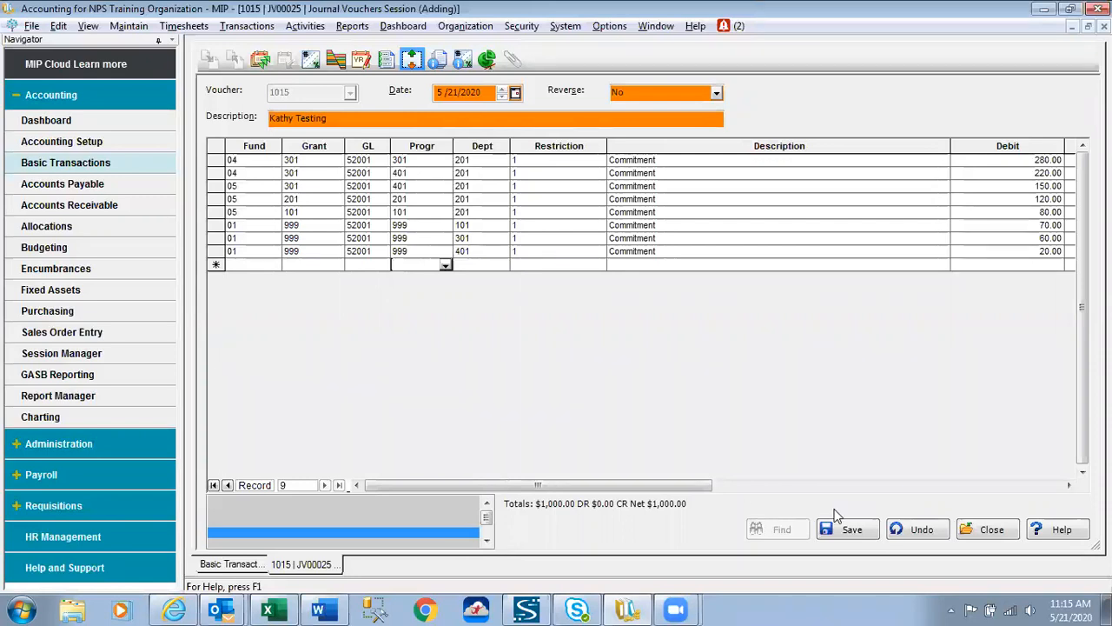
# Discard voucher 1015 and start a new journal voucher numbered 1016.
pyautogui.click(917, 536)
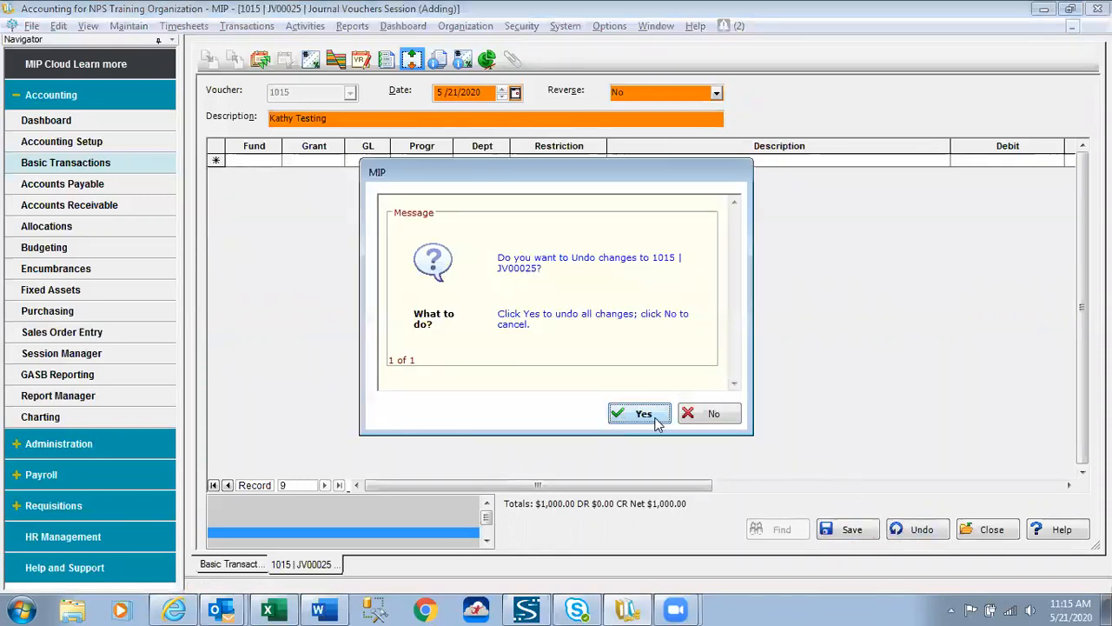
pyautogui.click(643, 415)
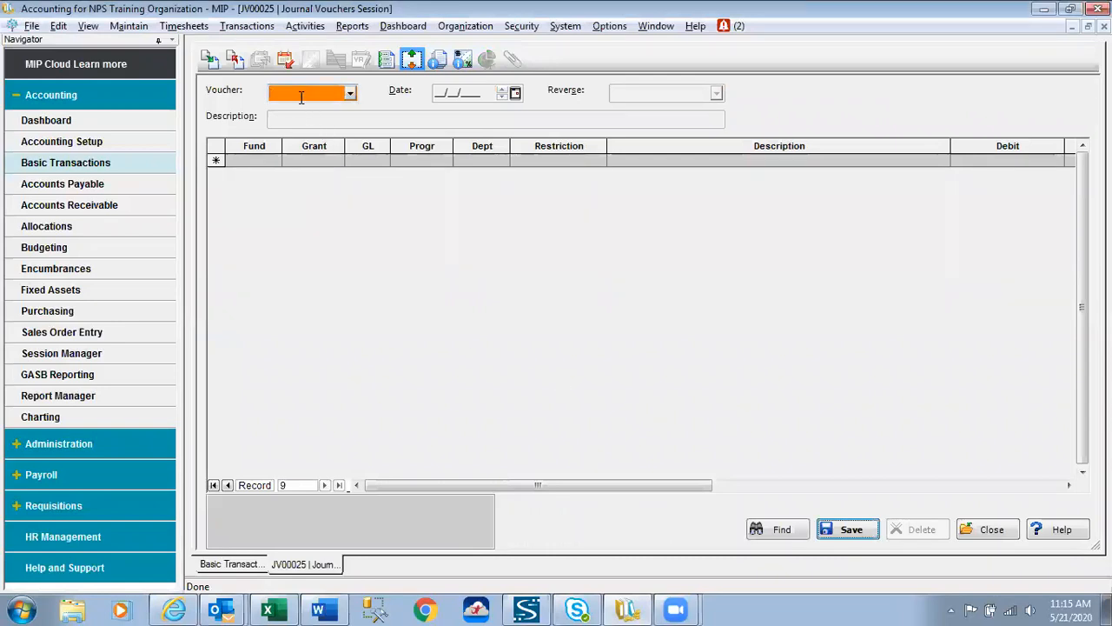
pyautogui.write('1016')
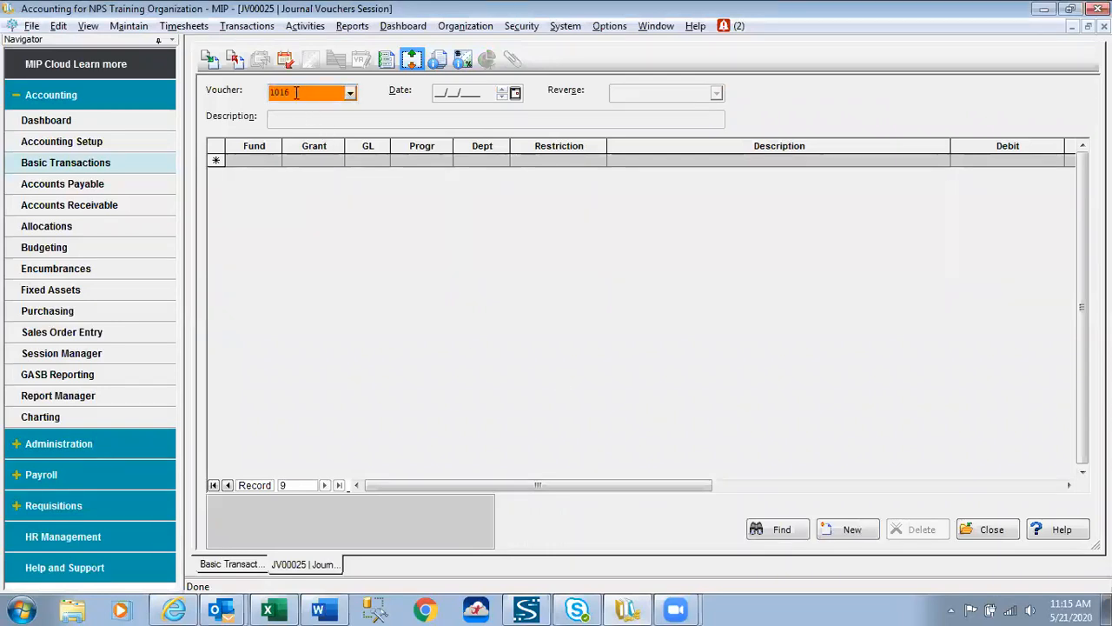
pyautogui.press('Tab')
# Begin the first line of voucher 1016 with fund 01, grant 101 and GL 50001.
pyautogui.click(268, 164)
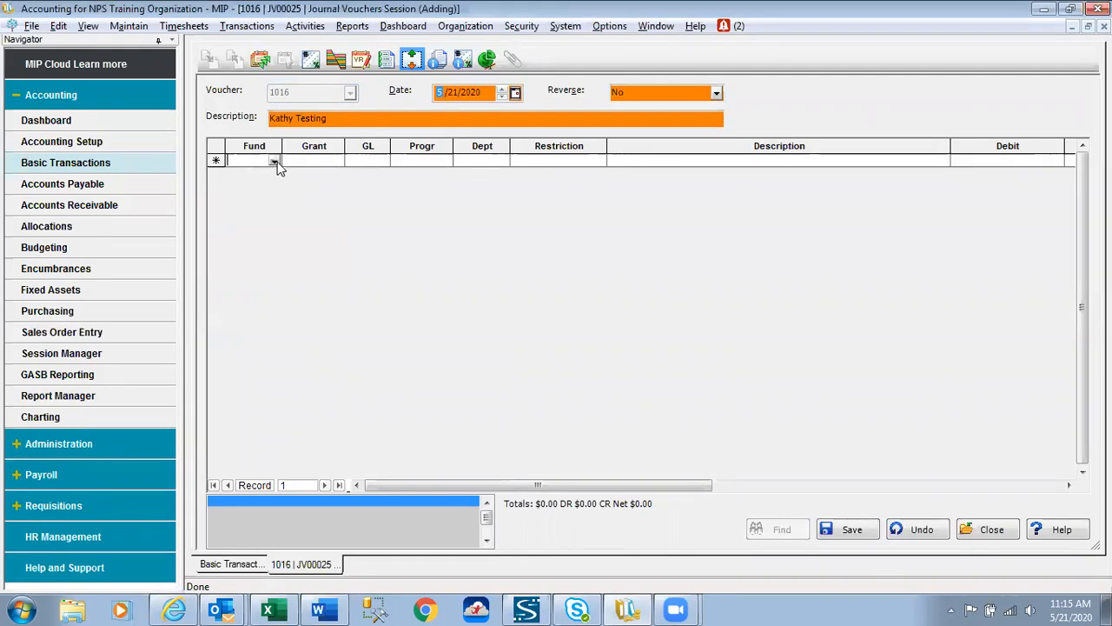
pyautogui.click(274, 161)
pyautogui.click(261, 186)
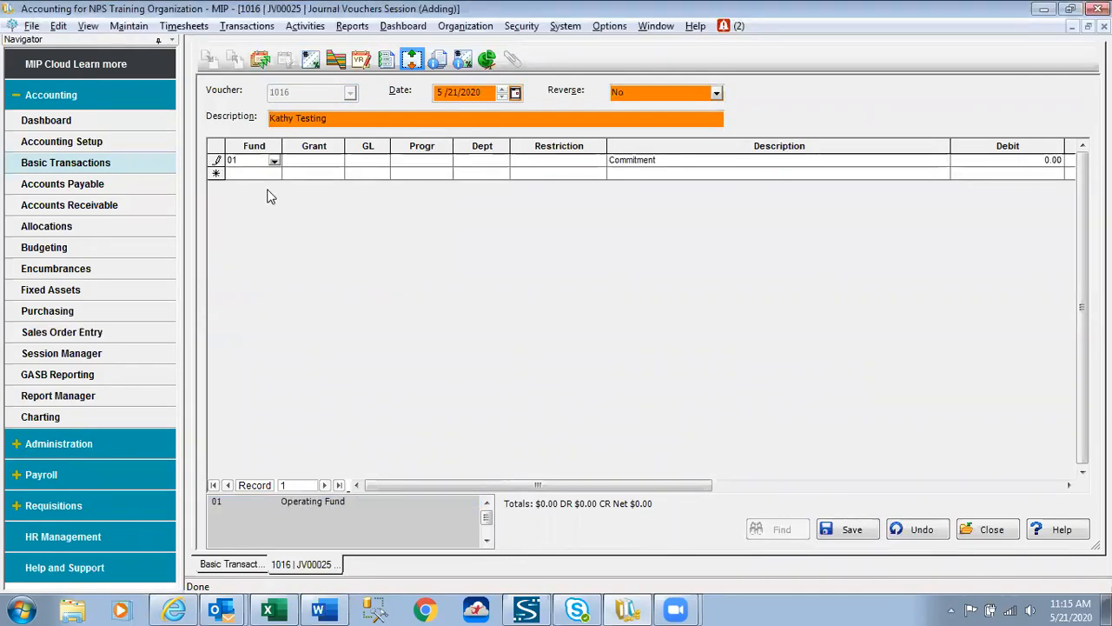
pyautogui.press('Tab')
pyautogui.write('101')
pyautogui.press('Tab')
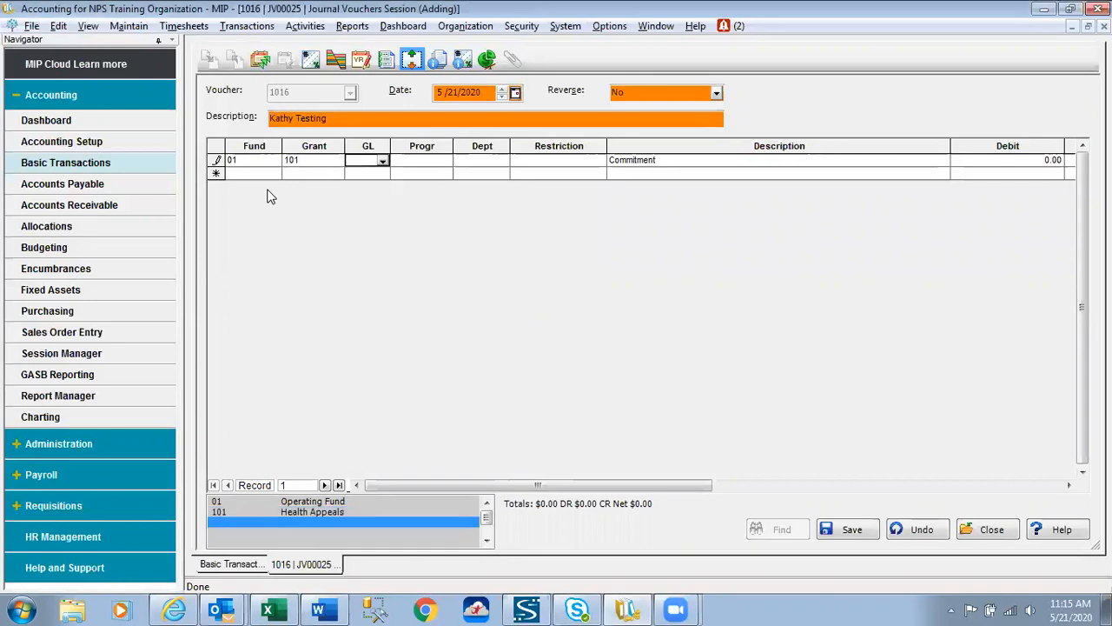
pyautogui.write('50001')
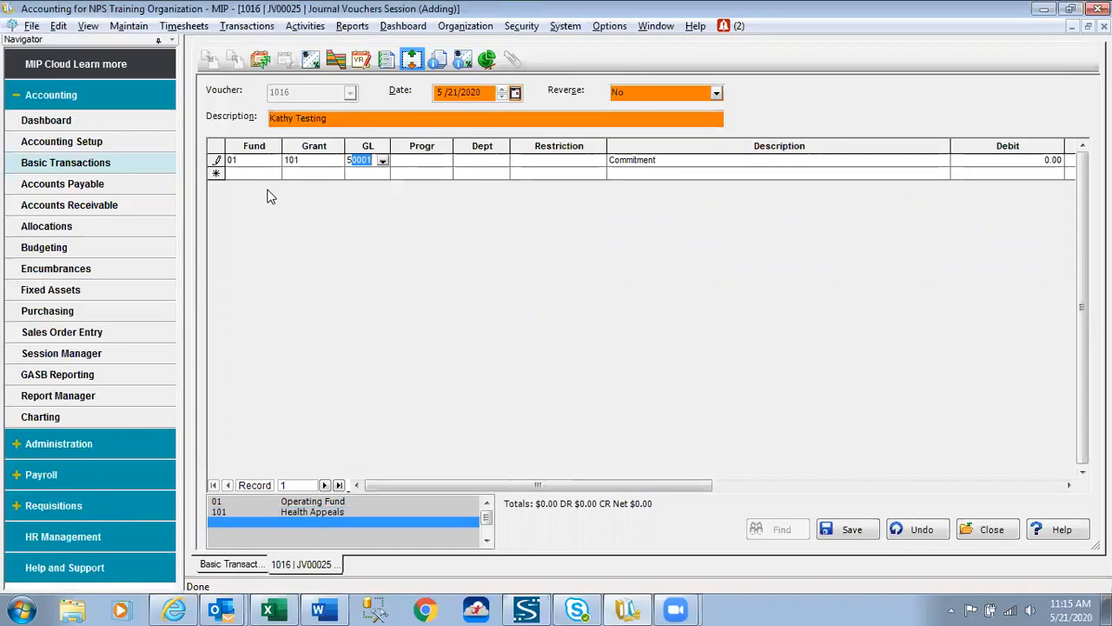
# Complete the first line with program 101, department 101, restriction 1 and a debit of 1.00, keeping the remaining defaults.
pyautogui.press('Tab')
pyautogui.write('101')
pyautogui.press('Tab')
pyautogui.write('101')
pyautogui.press('Tab')
pyautogui.write('1')
pyautogui.press('Tab')
pyautogui.write('1')
pyautogui.press('Tab')
pyautogui.press('Tab')
pyautogui.press('Tab')
pyautogui.press('Tab')
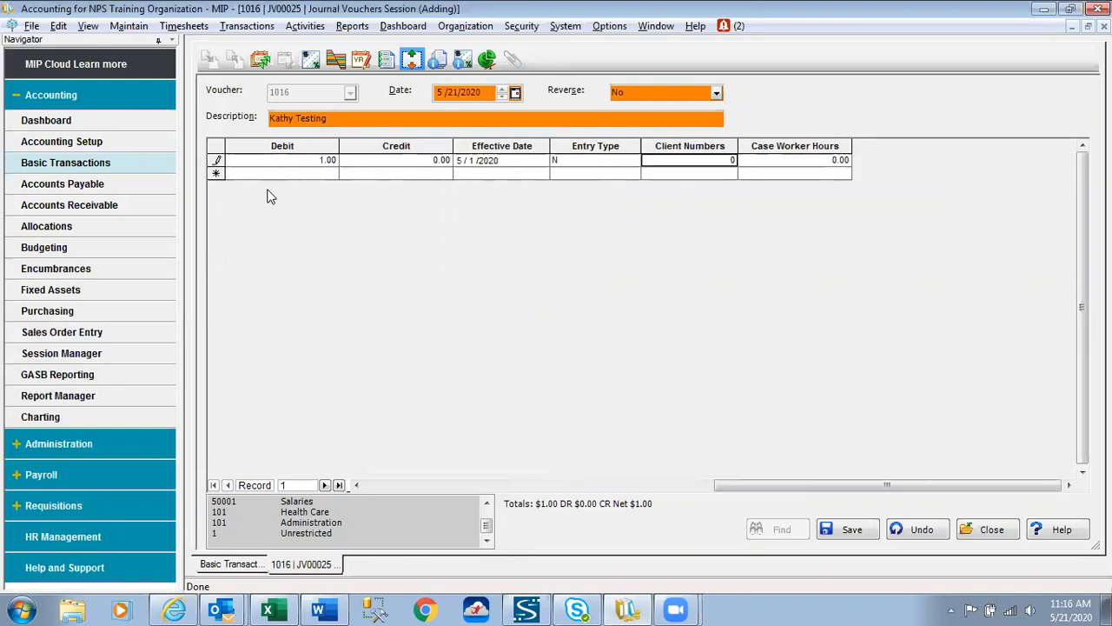
pyautogui.press('Tab')
pyautogui.press('Tab')
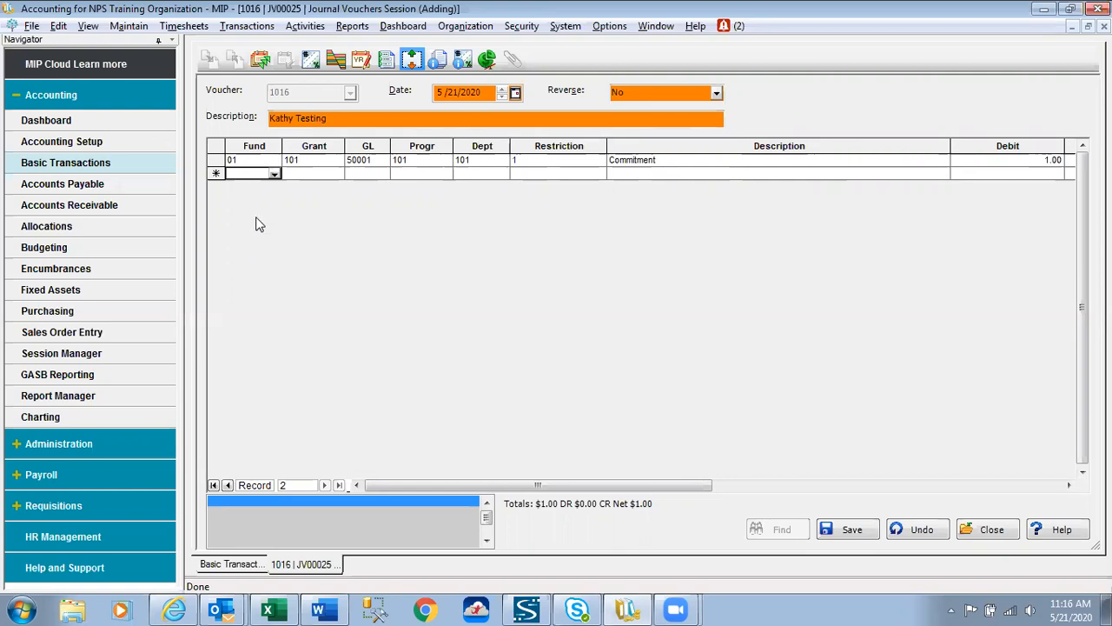
# Duplicate the first line as a second line with restriction 2, and duplicate that line as a third.
pyautogui.click(246, 177)
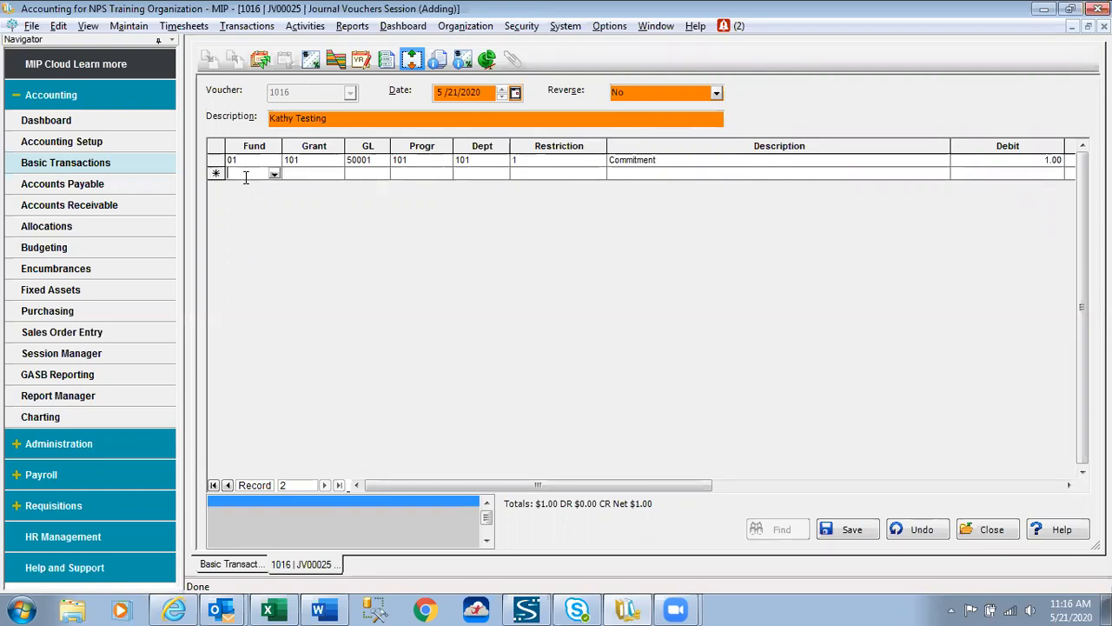
pyautogui.press('F6')
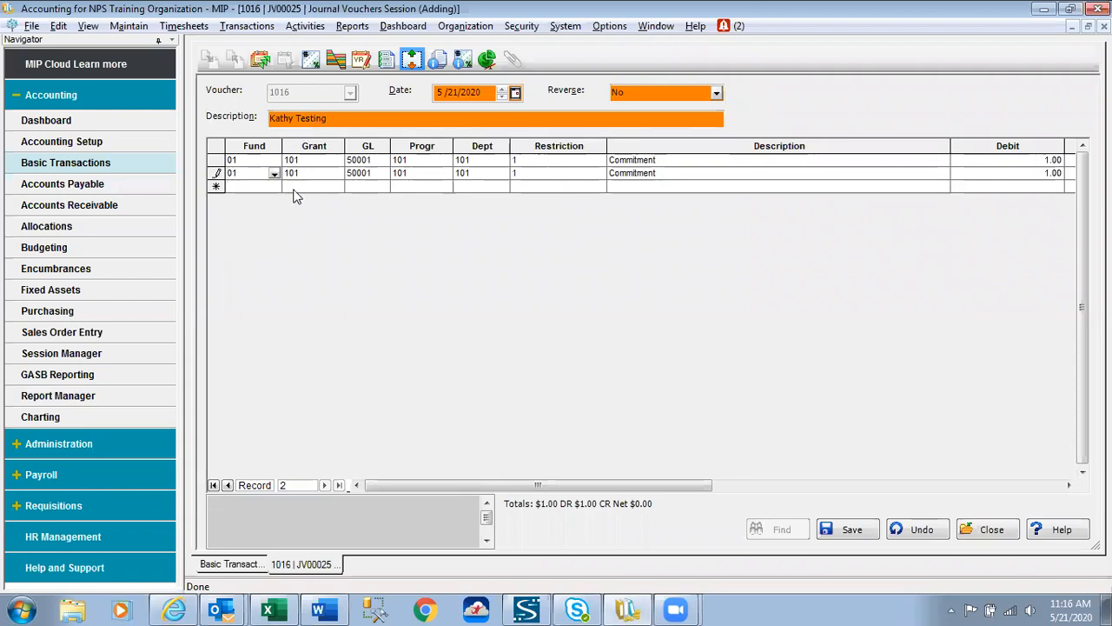
pyautogui.click(524, 175)
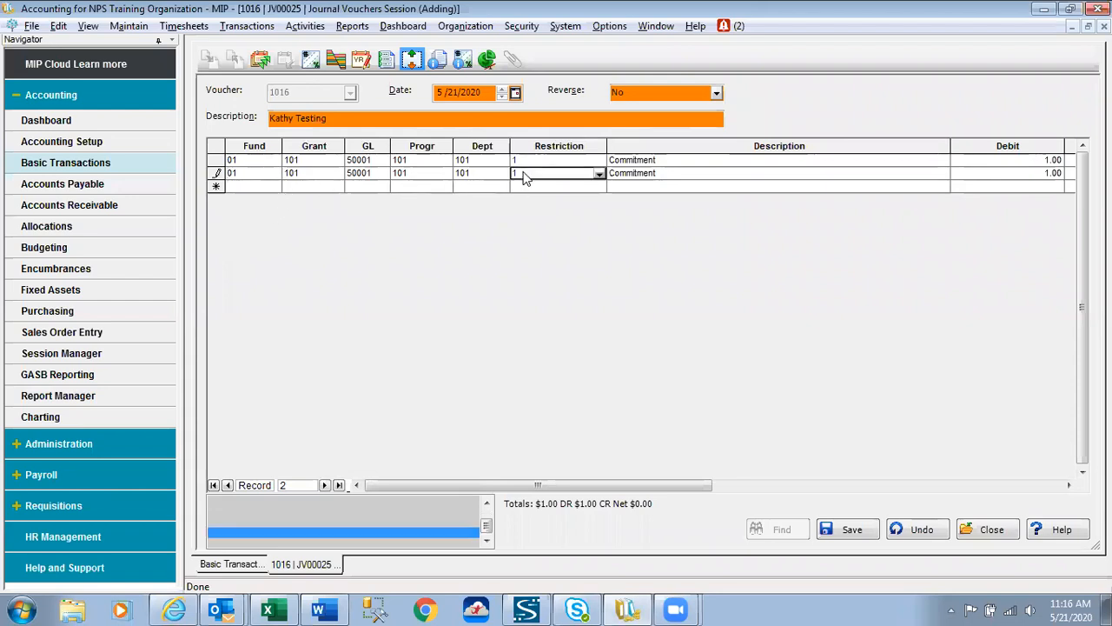
pyautogui.press('BackSpace')
pyautogui.write('2')
pyautogui.click(240, 187)
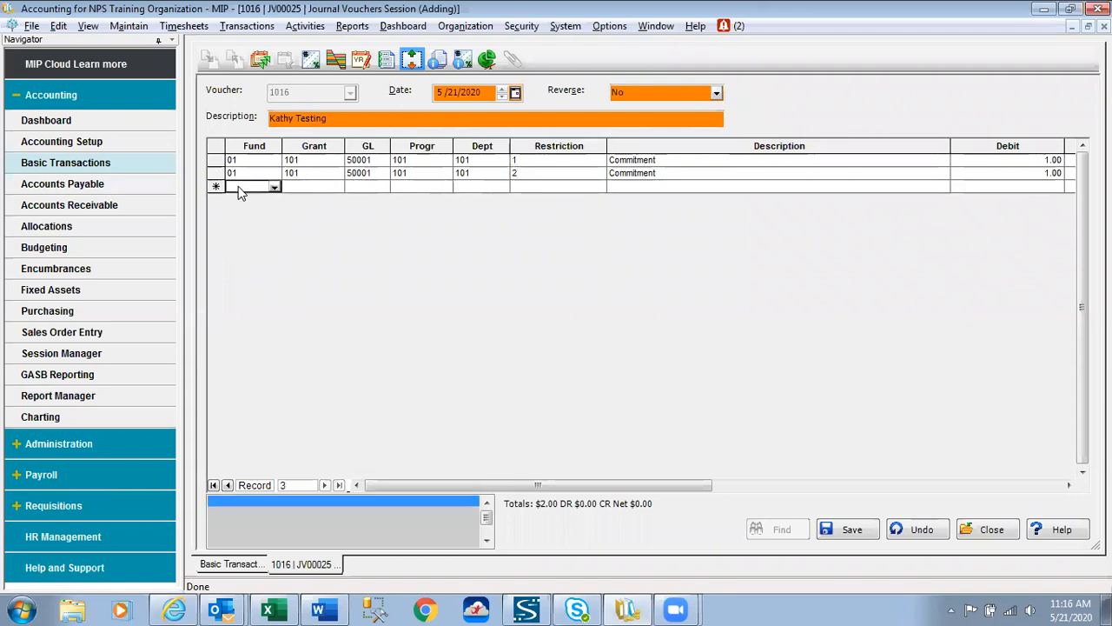
pyautogui.press('F6')
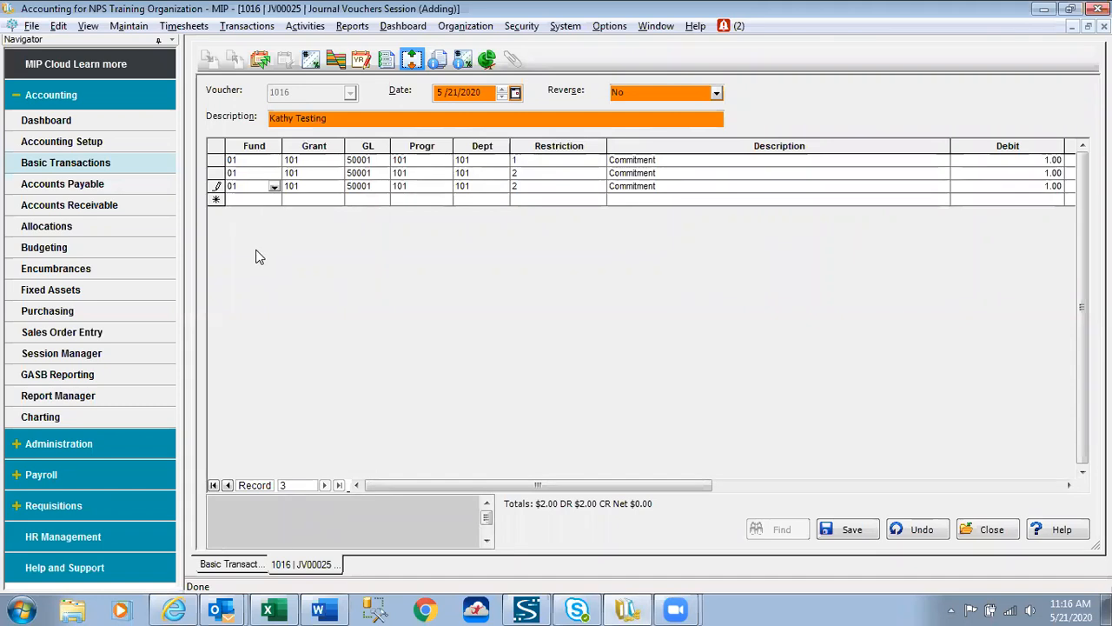
# Start a fourth voucher line with fund 01 and delete that line.
pyautogui.click(262, 197)
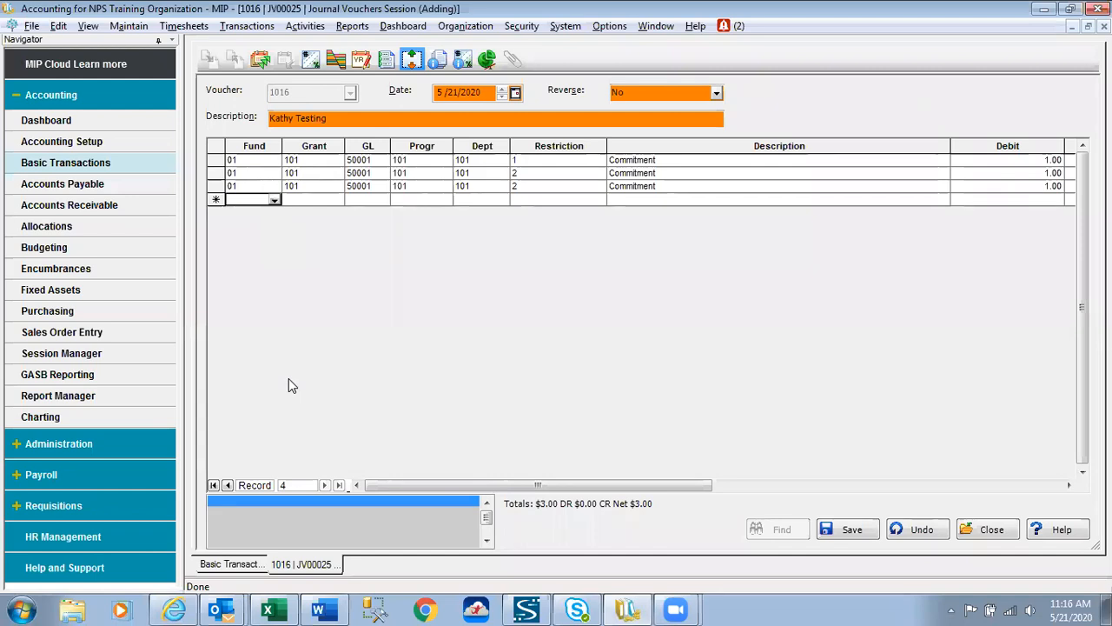
pyautogui.write('01')
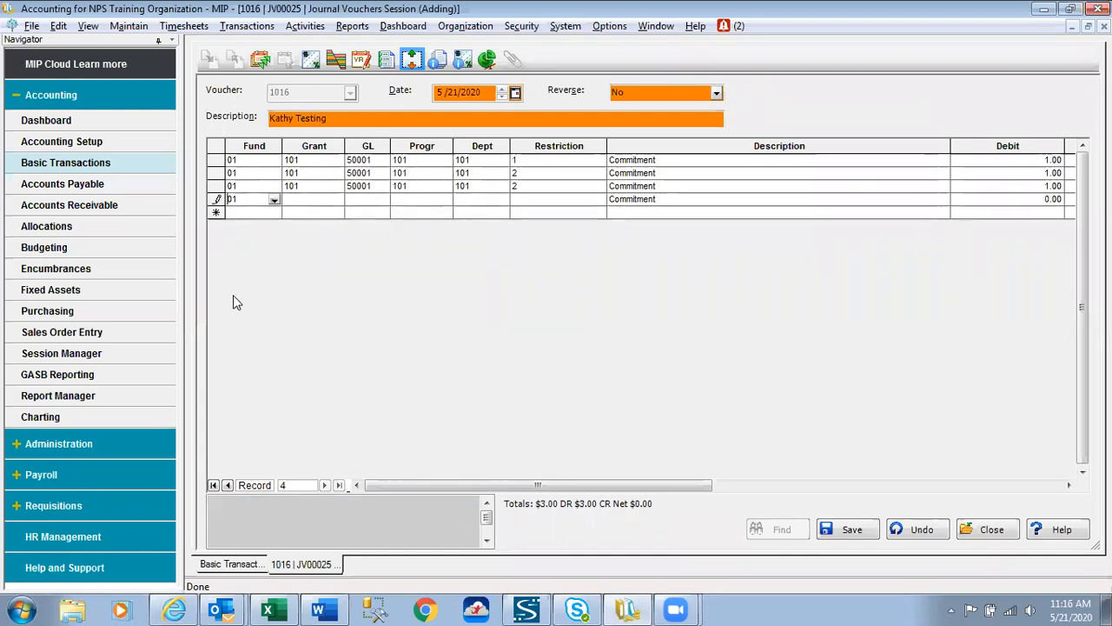
pyautogui.click(214, 200)
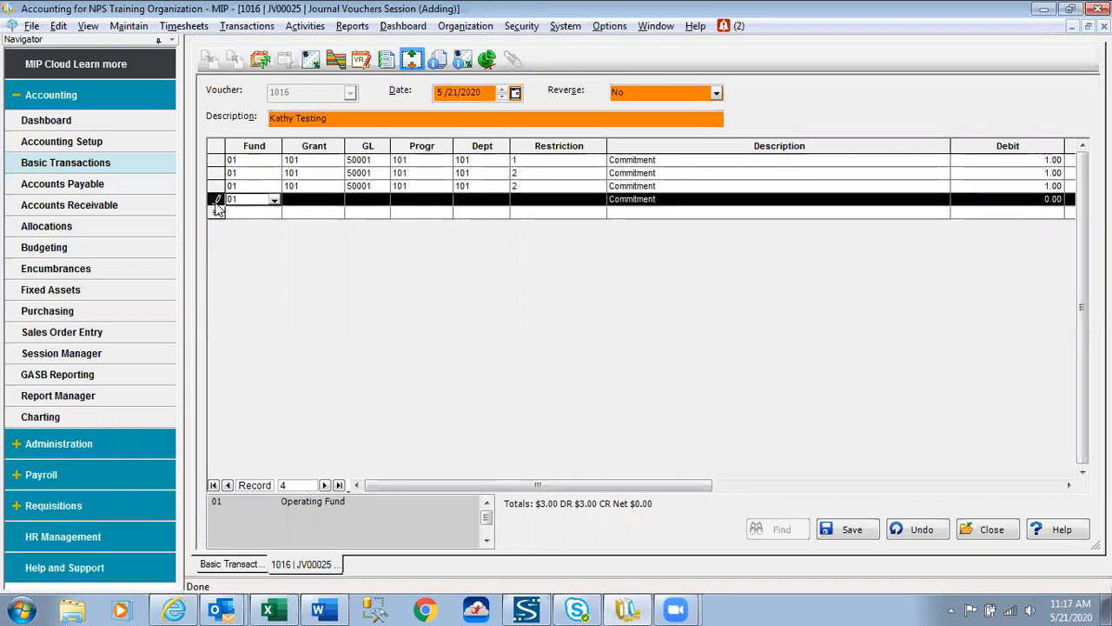
pyautogui.press('Delete')
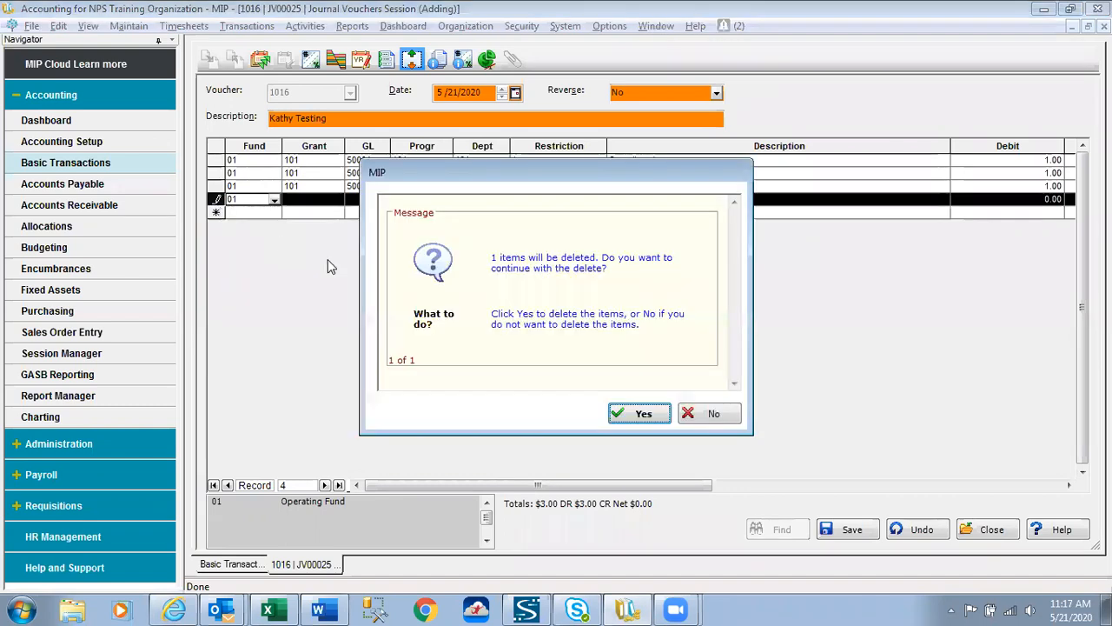
pyautogui.click(643, 414)
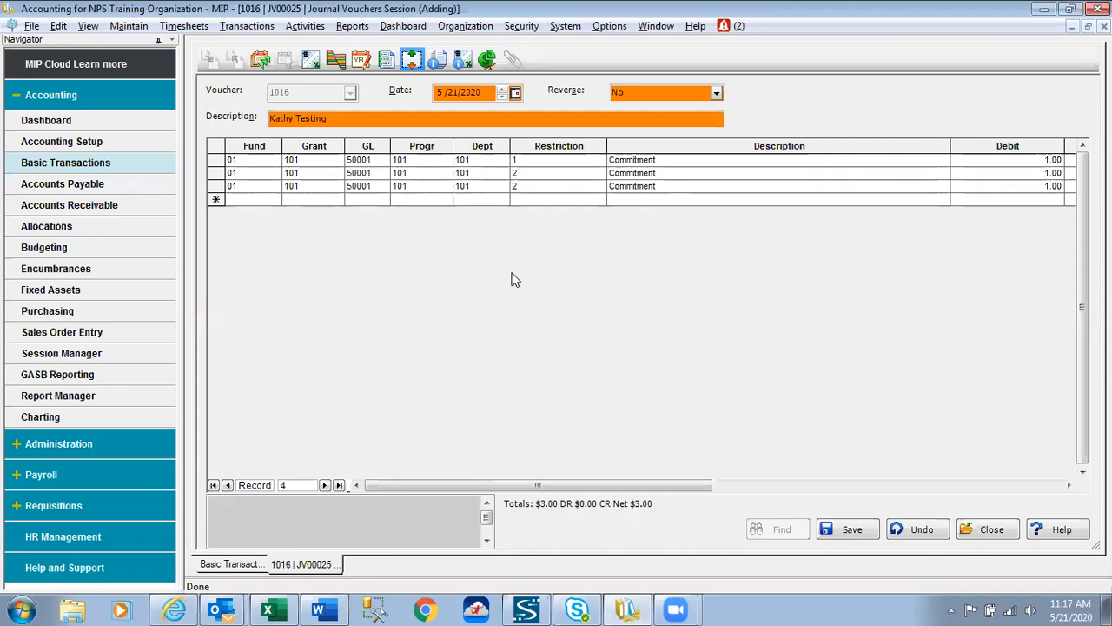
# Enter fund 01 on a new fourth line and move back and forth between its Fund and Grant fields.
pyautogui.click(271, 202)
pyautogui.click(272, 202)
pyautogui.click(340, 226)
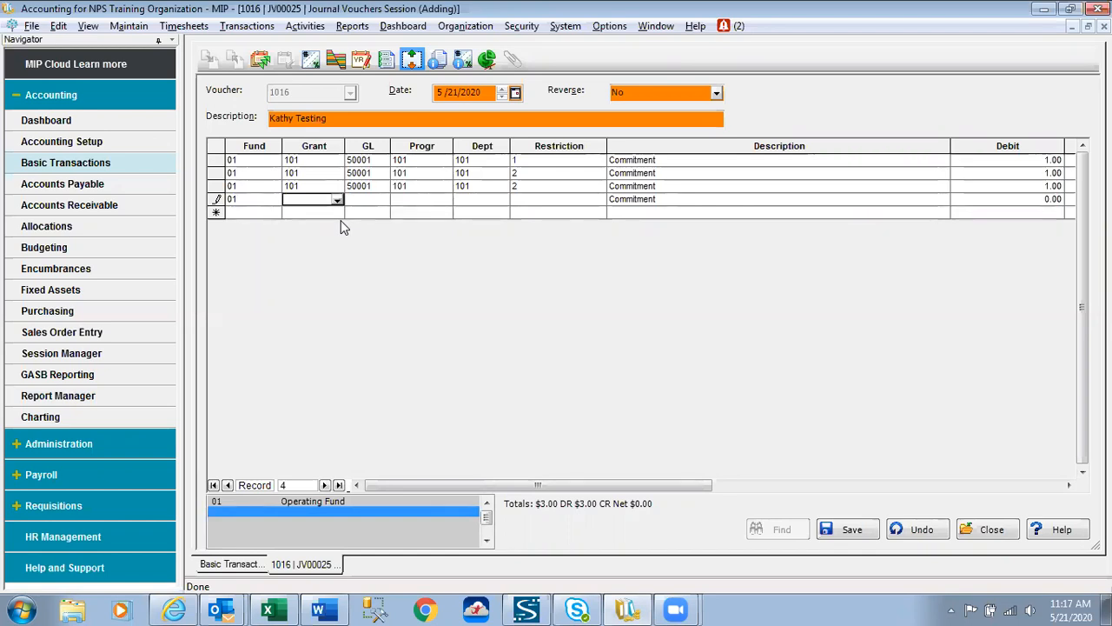
pyautogui.hotkey('shift', 'Tab')
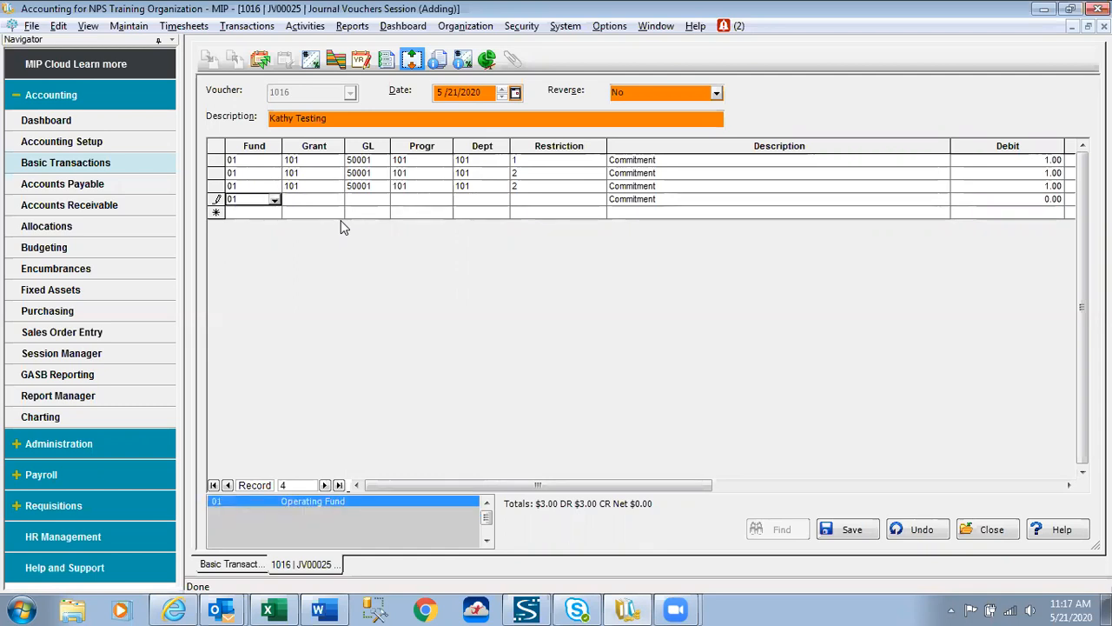
pyautogui.press('Tab')
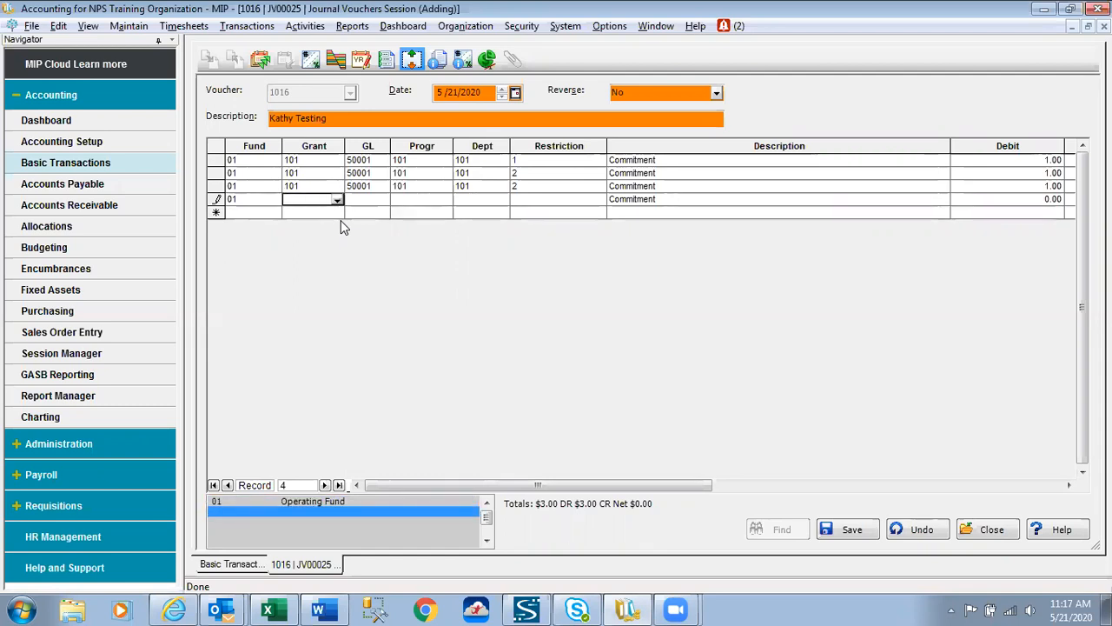
pyautogui.hotkey('shift', 'Tab')
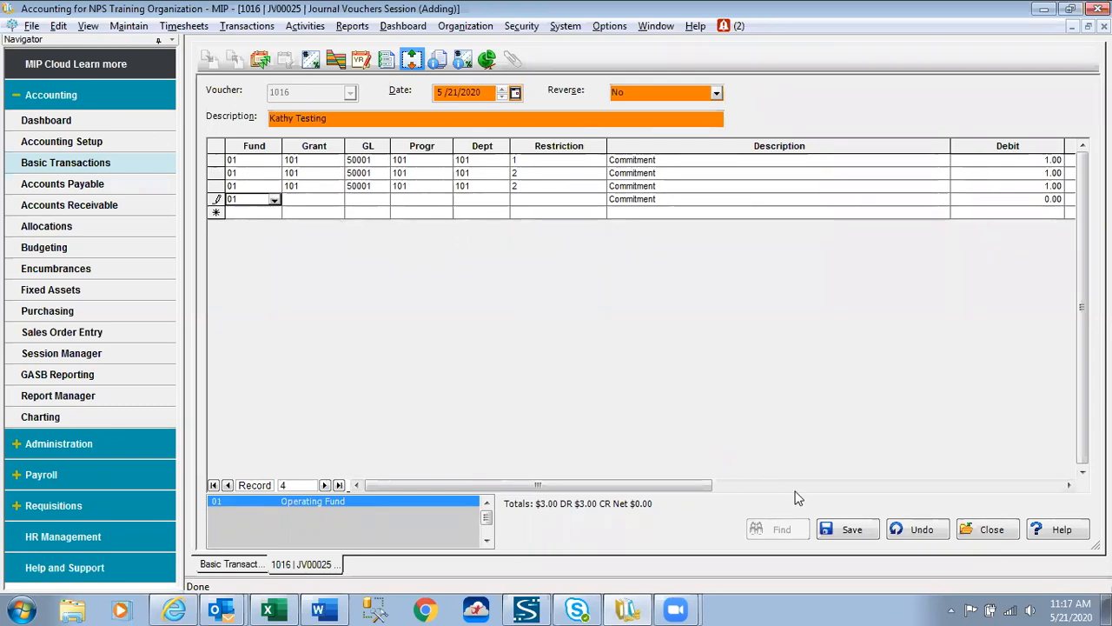
# Discard voucher 1016 and start a new journal voucher numbered 1017.
pyautogui.click(922, 530)
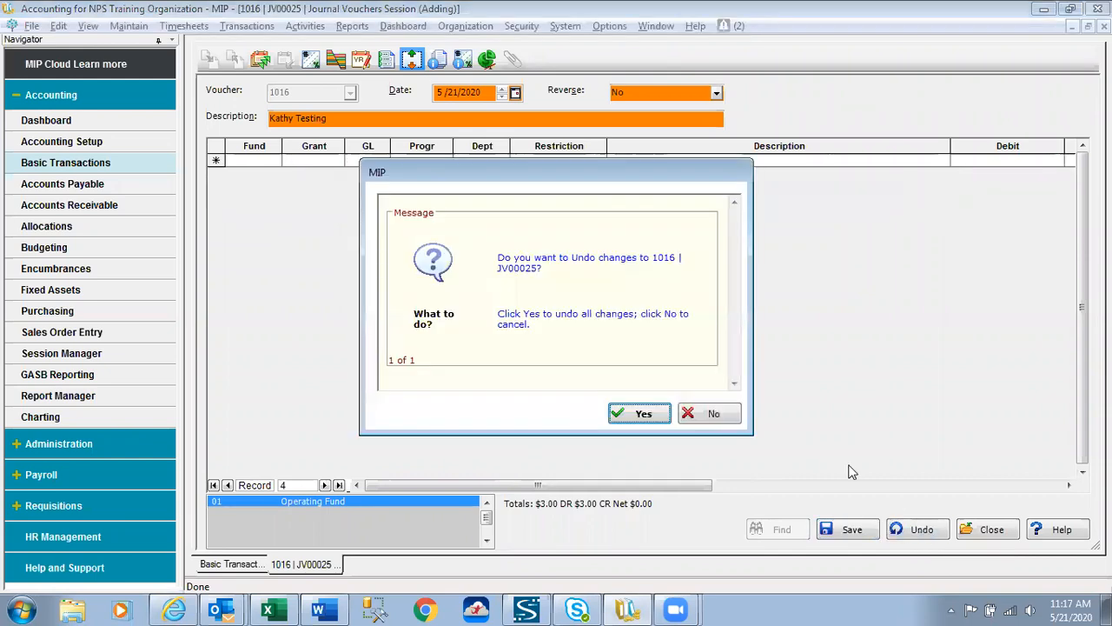
pyautogui.click(643, 415)
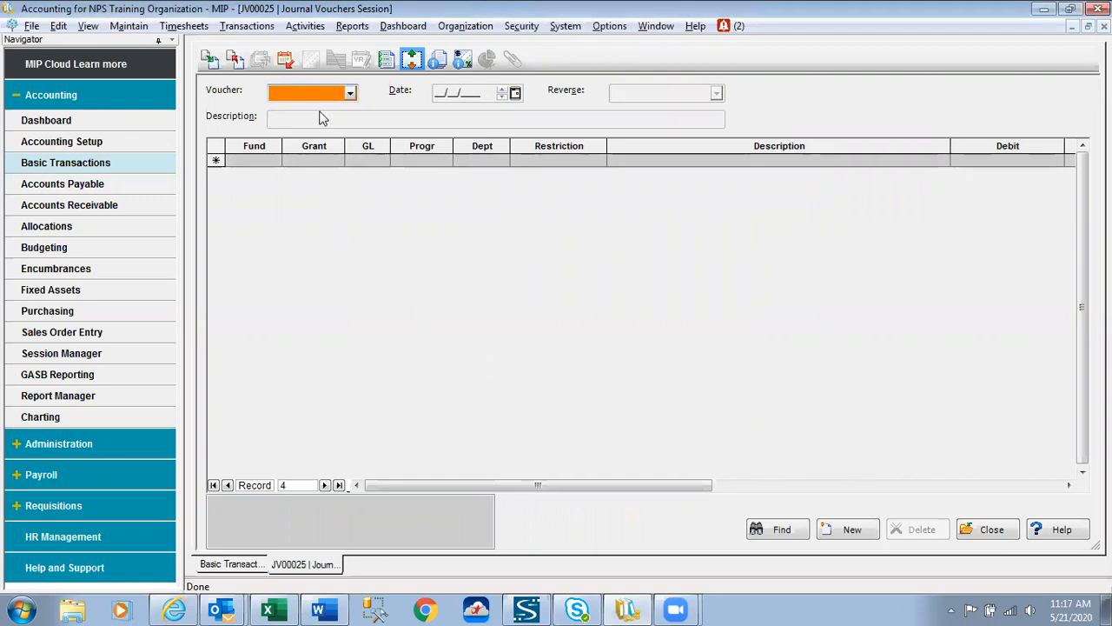
pyautogui.write('1017')
pyautogui.press('Tab')
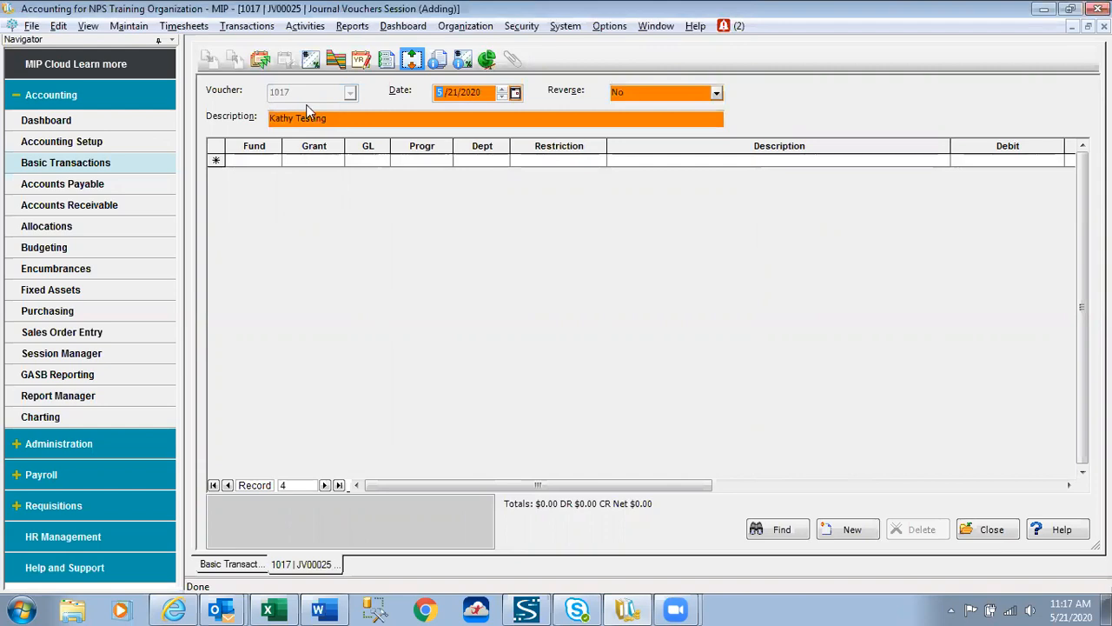
# Examine the fund codes available for the first line of voucher 1017.
pyautogui.click(273, 161)
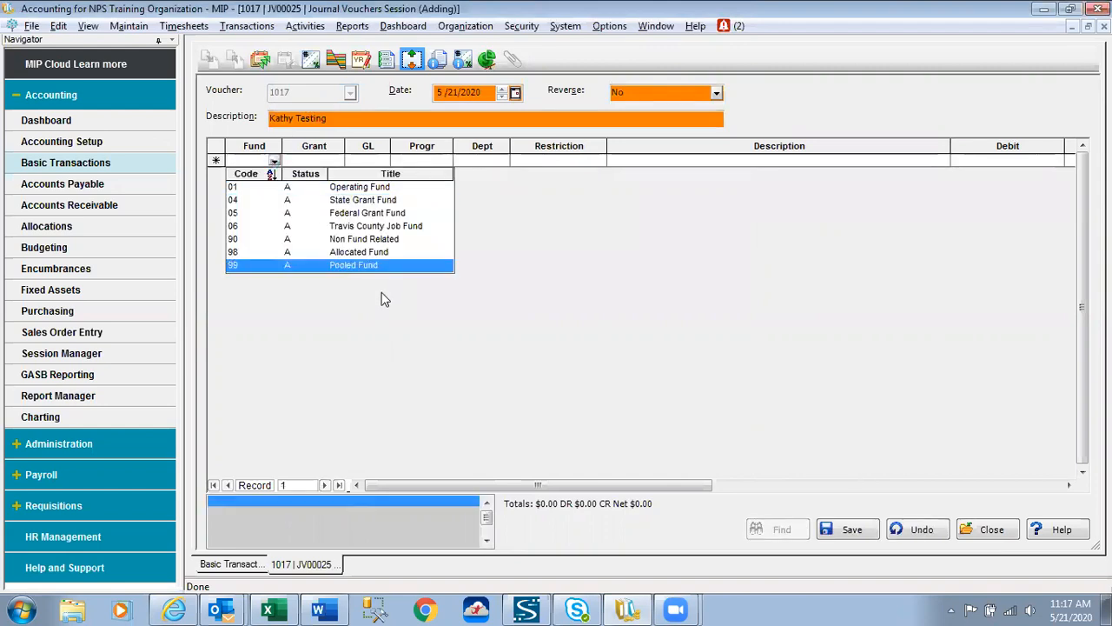
pyautogui.click(593, 272)
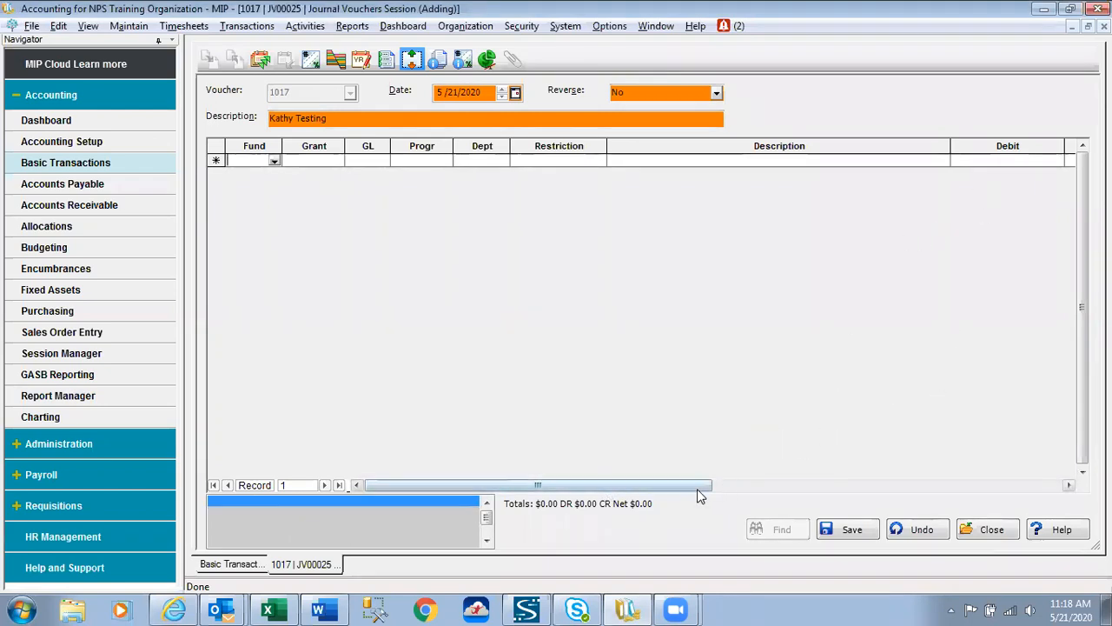
# Move the Description column in the voucher grid to directly after the Debit column.
pyautogui.moveTo(700, 487); pyautogui.dragTo(852, 484)
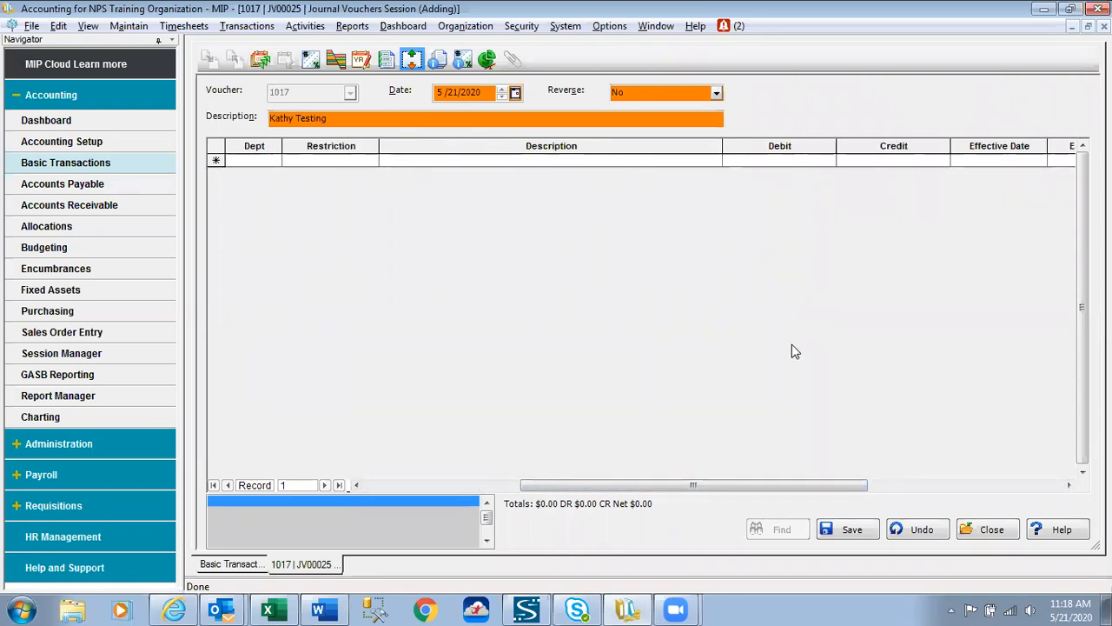
pyautogui.click(541, 141)
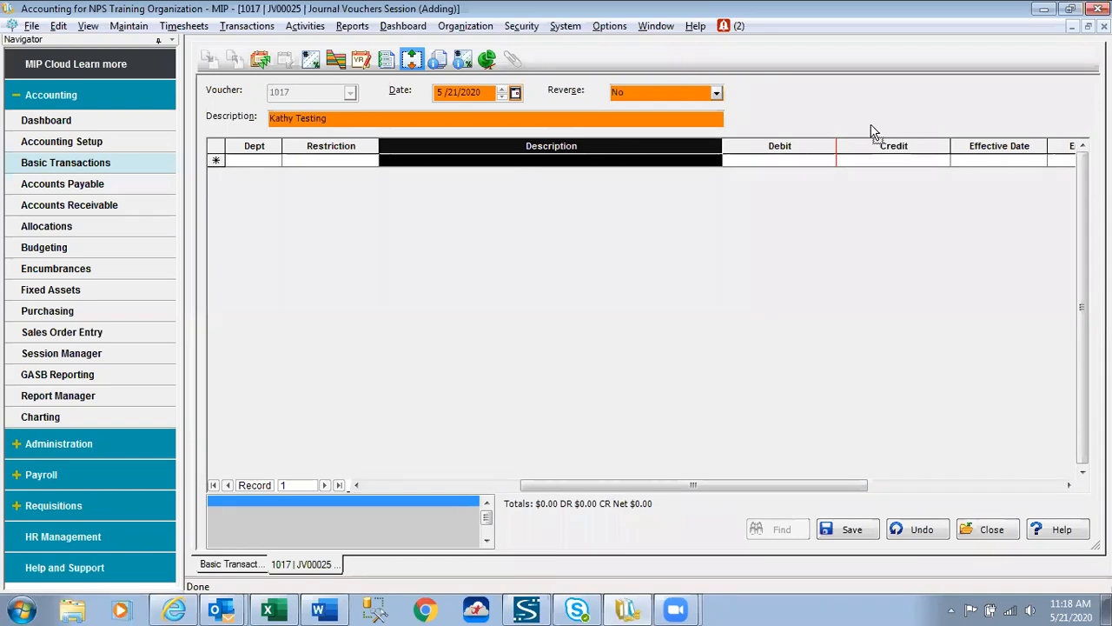
pyautogui.moveTo(873, 130)
pyautogui.mouseDown()
pyautogui.moveTo(963, 152)
pyautogui.moveTo(860, 144)
pyautogui.moveTo(838, 131)
pyautogui.mouseUp()
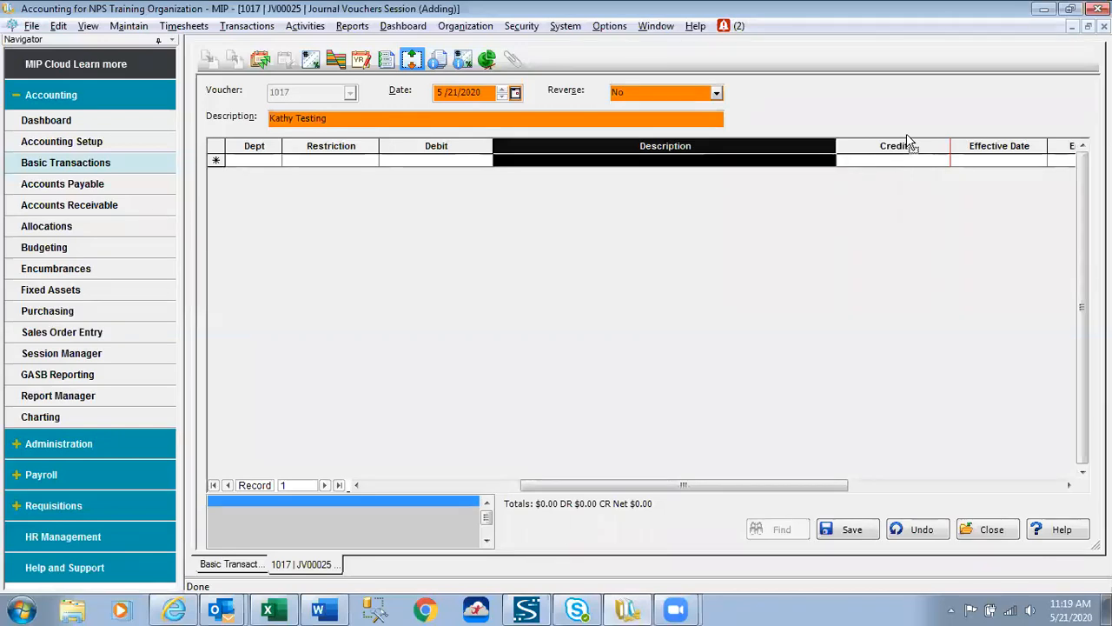
# Move the Description column to directly after Credit and check the Save Form Layout workstation preference.
pyautogui.moveTo(907, 135); pyautogui.dragTo(906, 141)
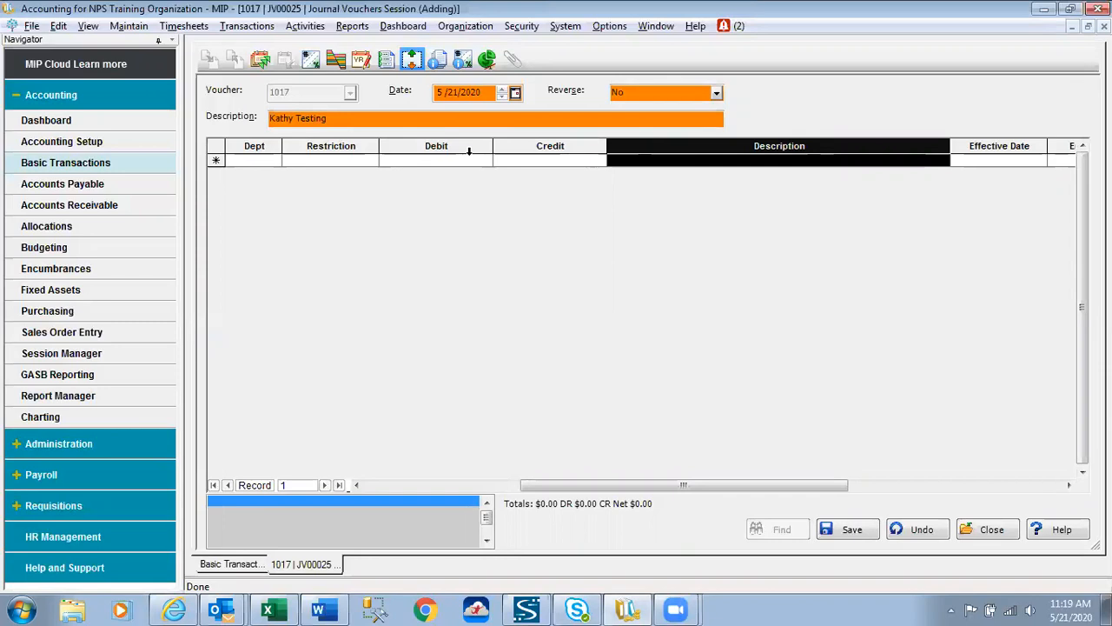
pyautogui.click(601, 28)
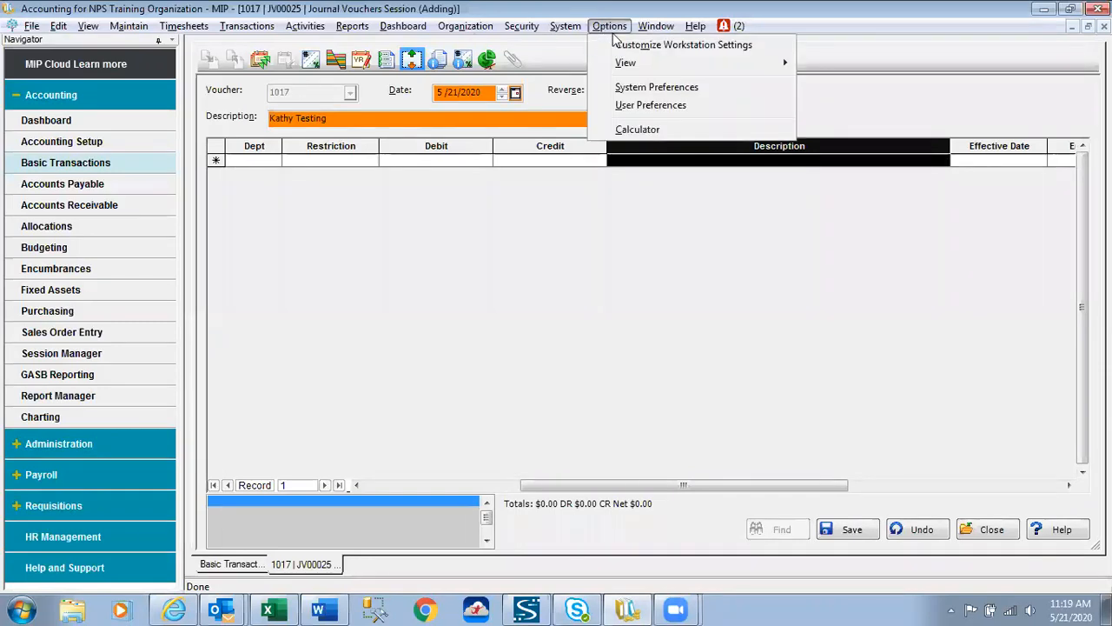
pyautogui.click(633, 48)
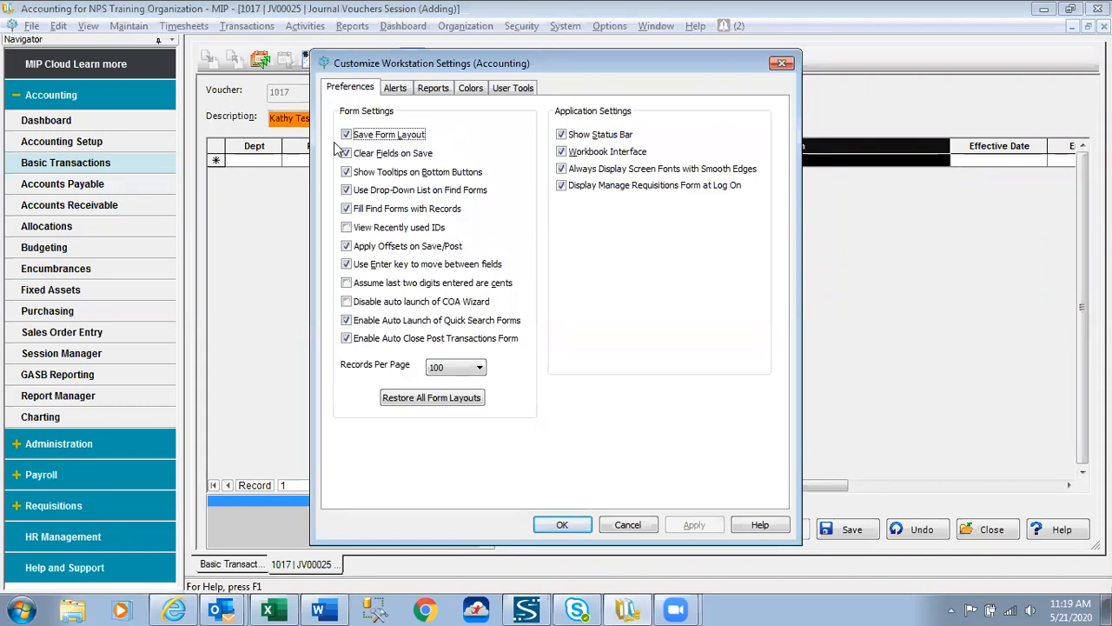
pyautogui.click(641, 524)
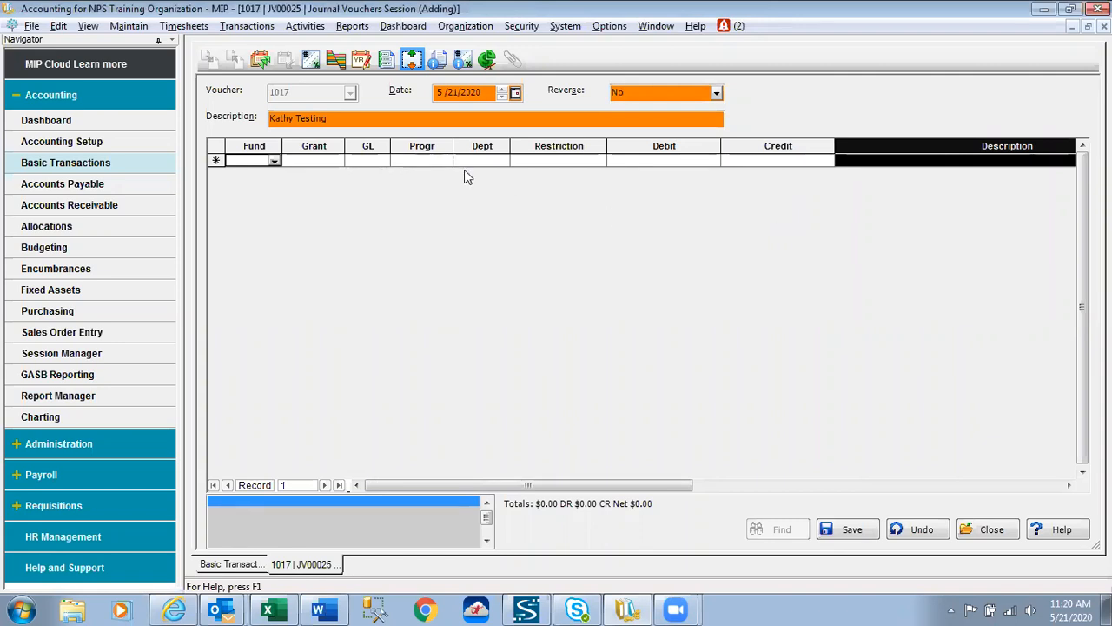
# Close journal voucher 1017 without saving and delete its empty session JV00025.
pyautogui.click(321, 161)
pyautogui.click(263, 161)
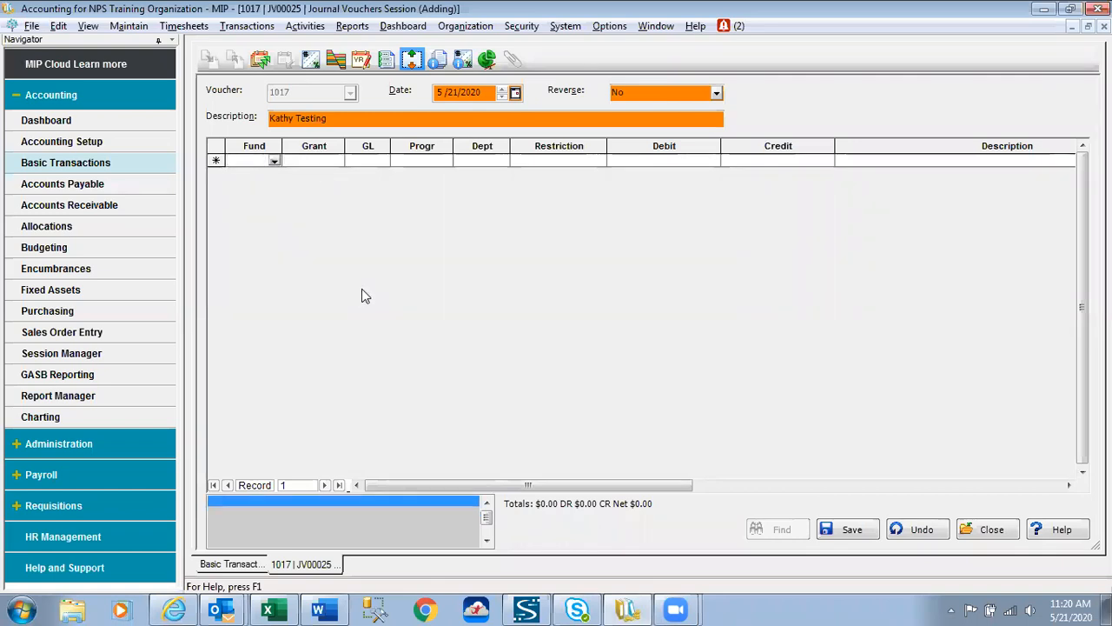
pyautogui.click(992, 531)
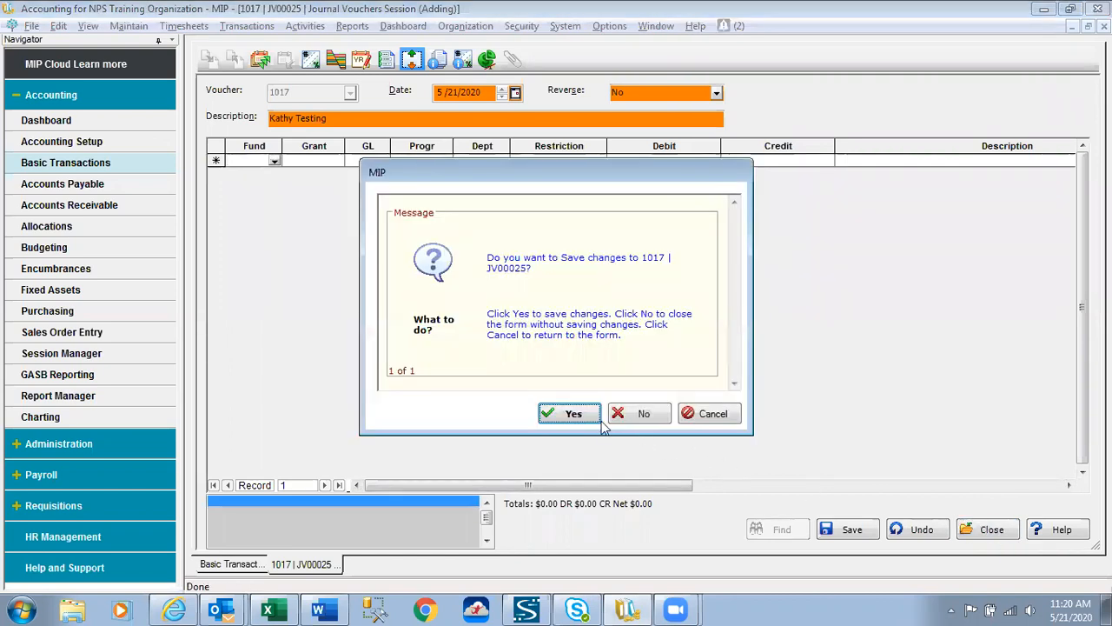
pyautogui.click(630, 418)
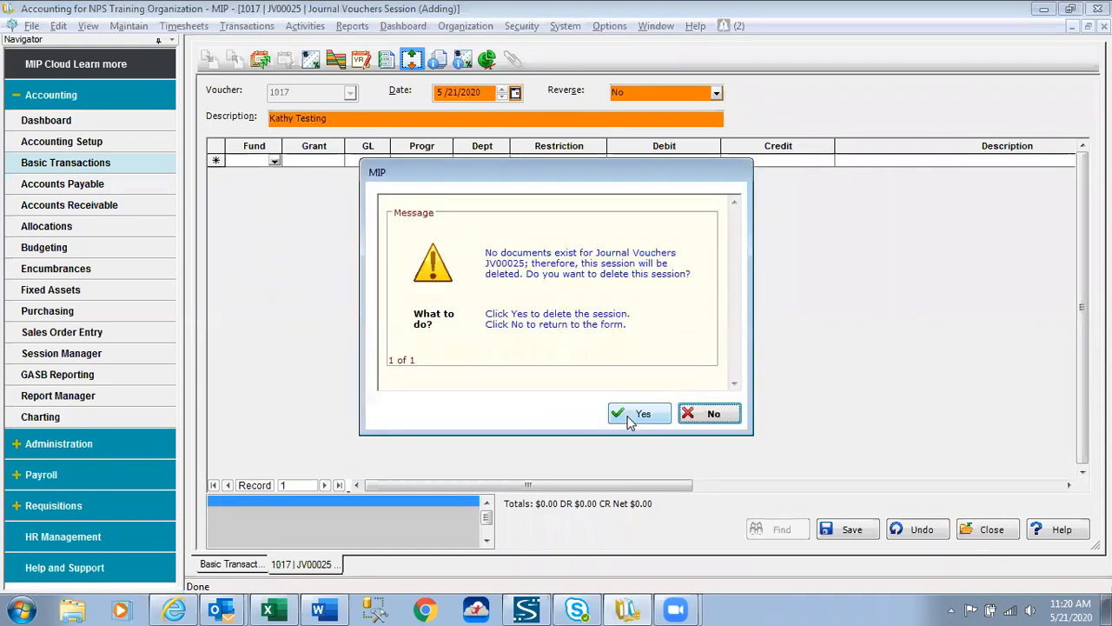
pyautogui.click(642, 415)
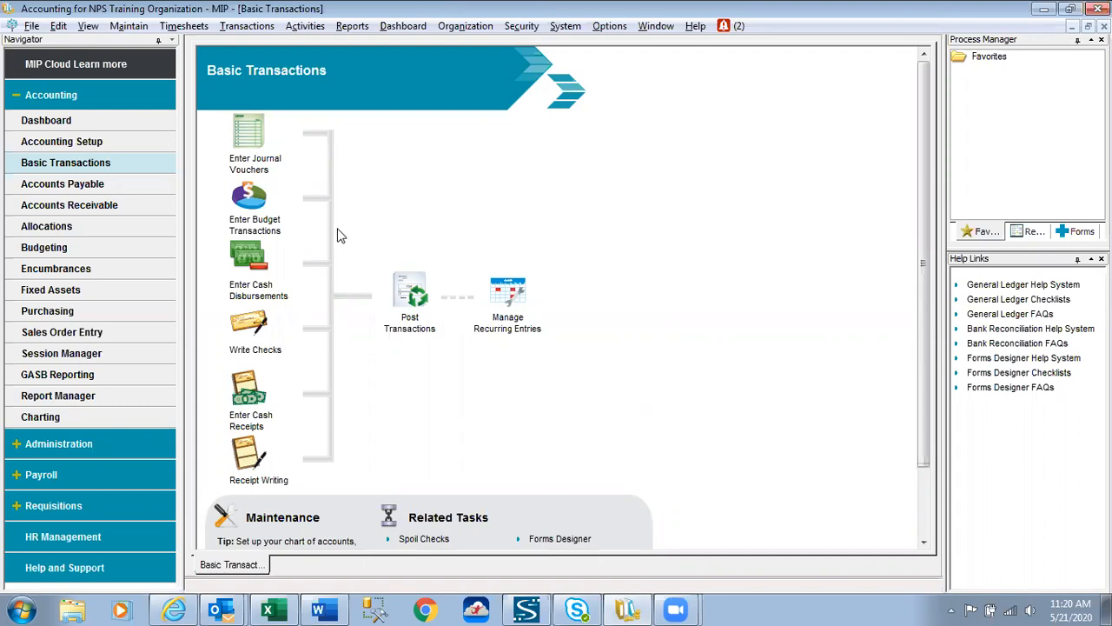
# Open the vendor record abc1 (ABC Office Supply) from vendor maintenance.
pyautogui.click(132, 27)
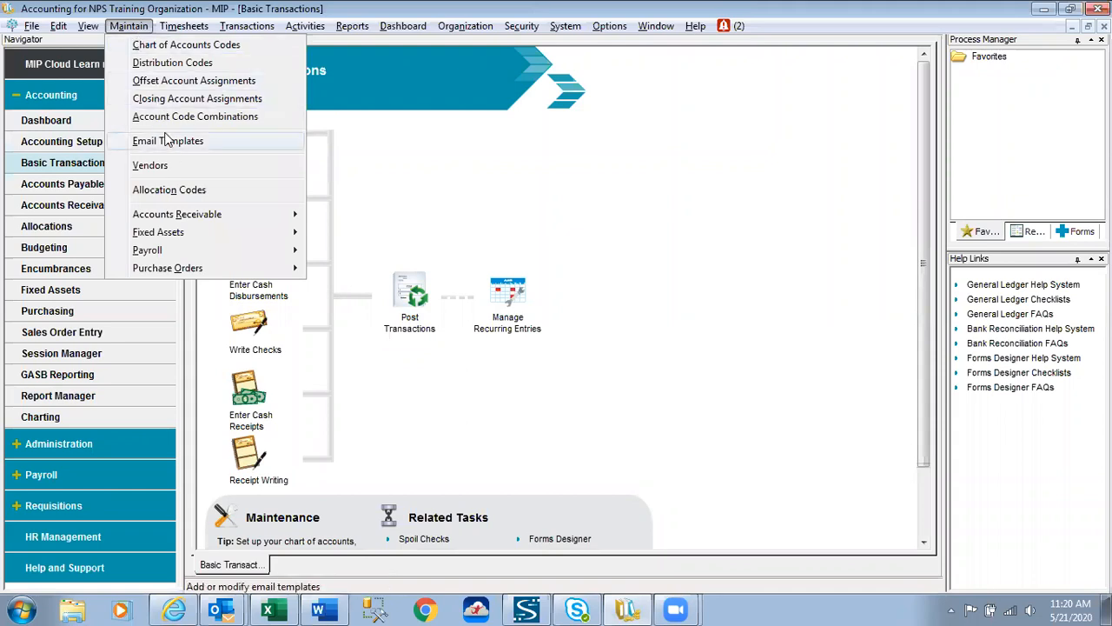
pyautogui.click(171, 167)
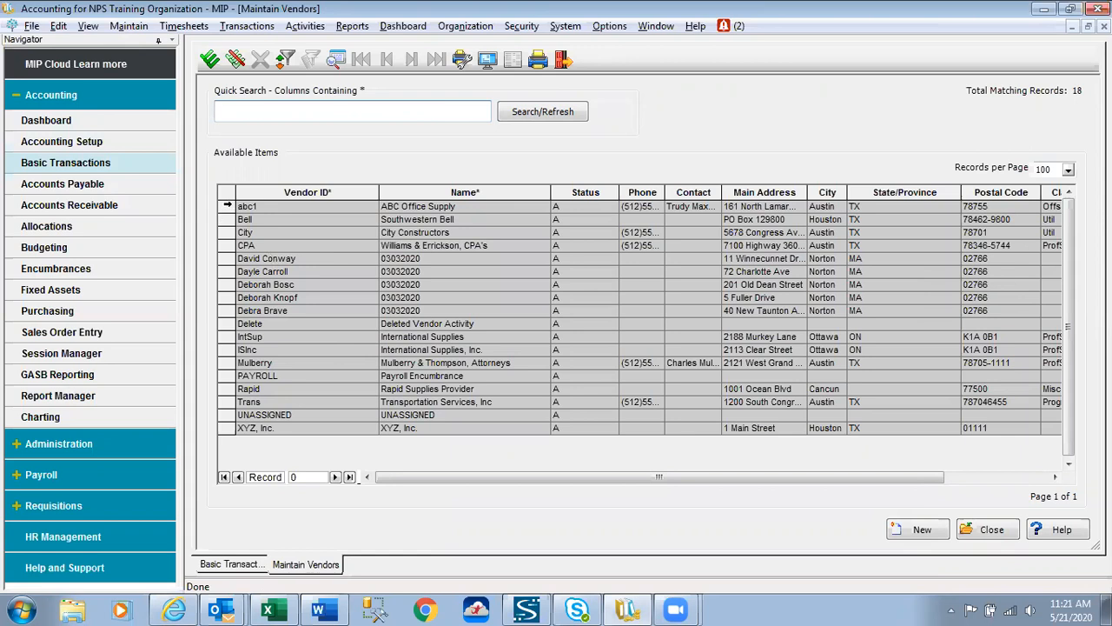
pyautogui.click(224, 208)
pyautogui.doubleClick(224, 206)
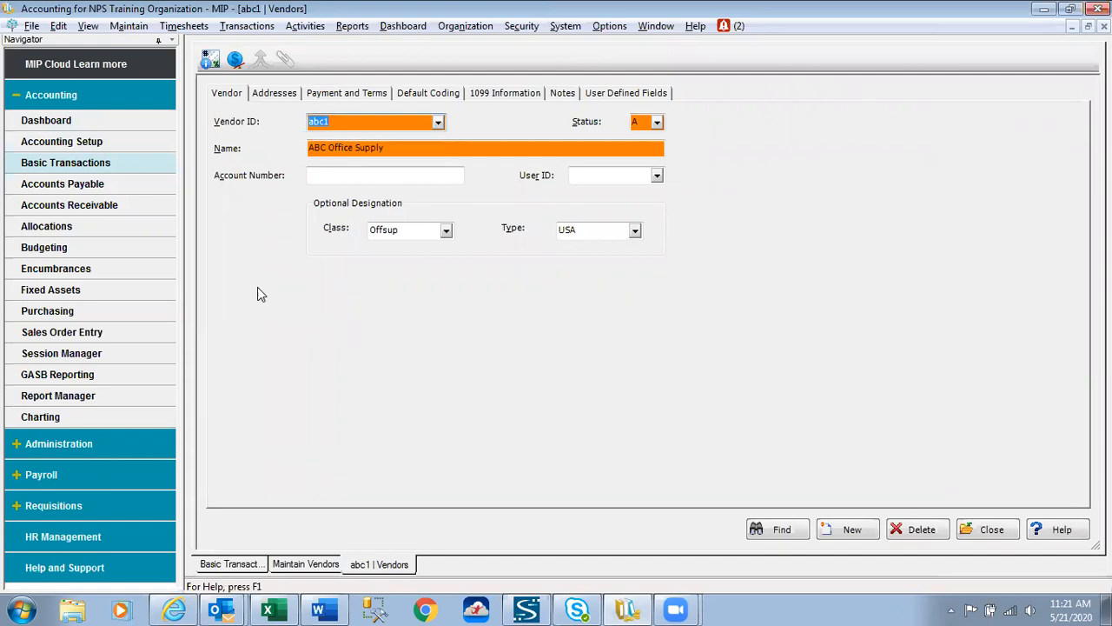
# Turn Hold Payments on and back off in vendor abc1's payment and terms settings.
pyautogui.click(337, 96)
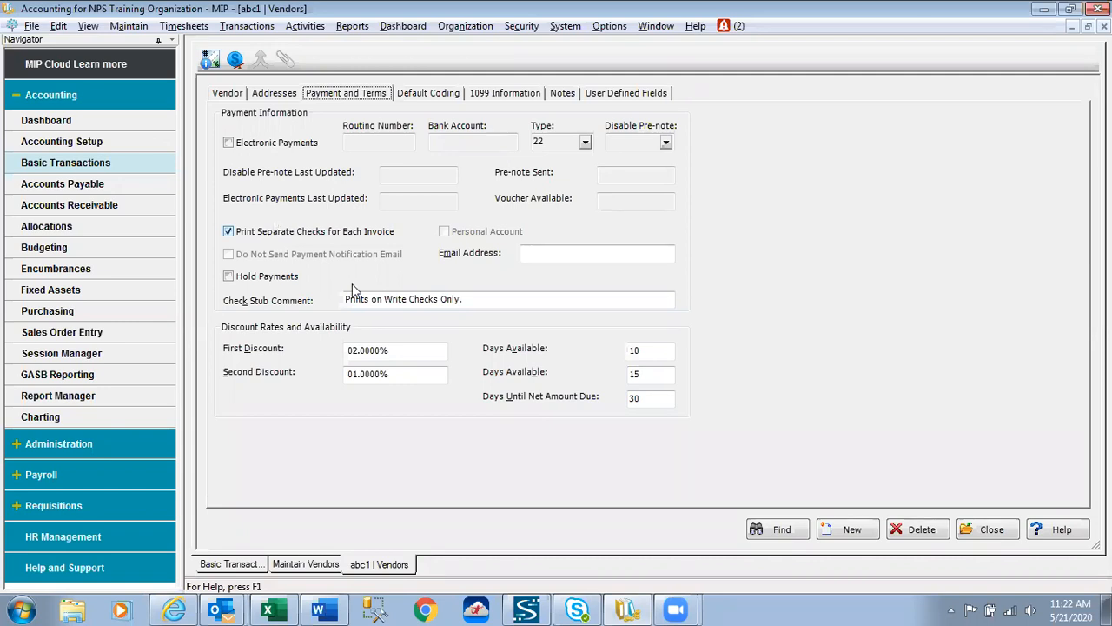
pyautogui.click(229, 279)
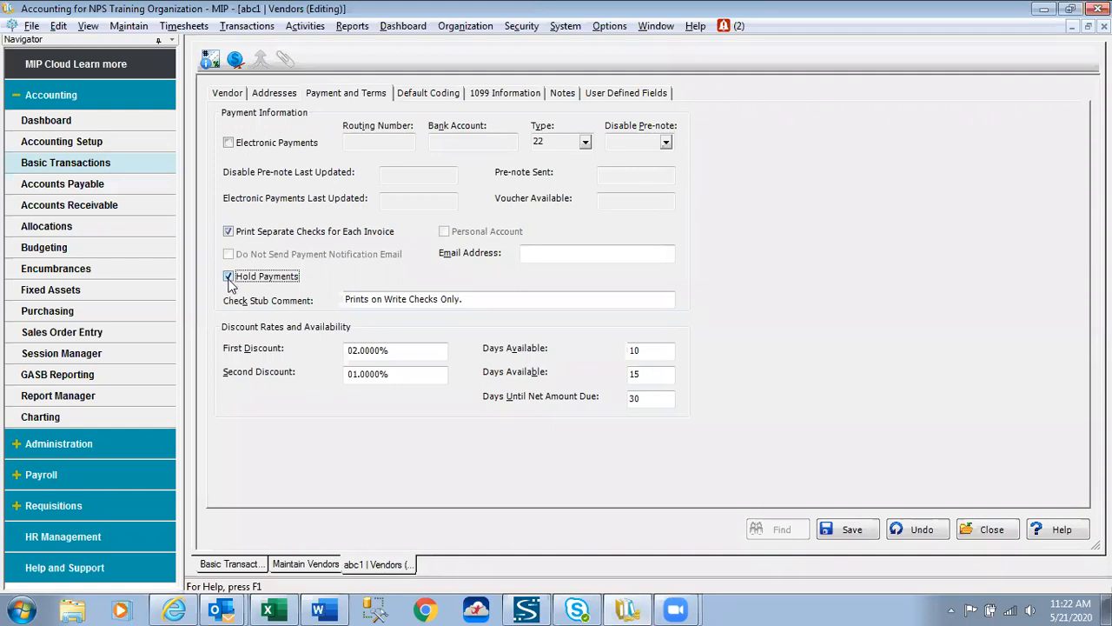
pyautogui.click(229, 278)
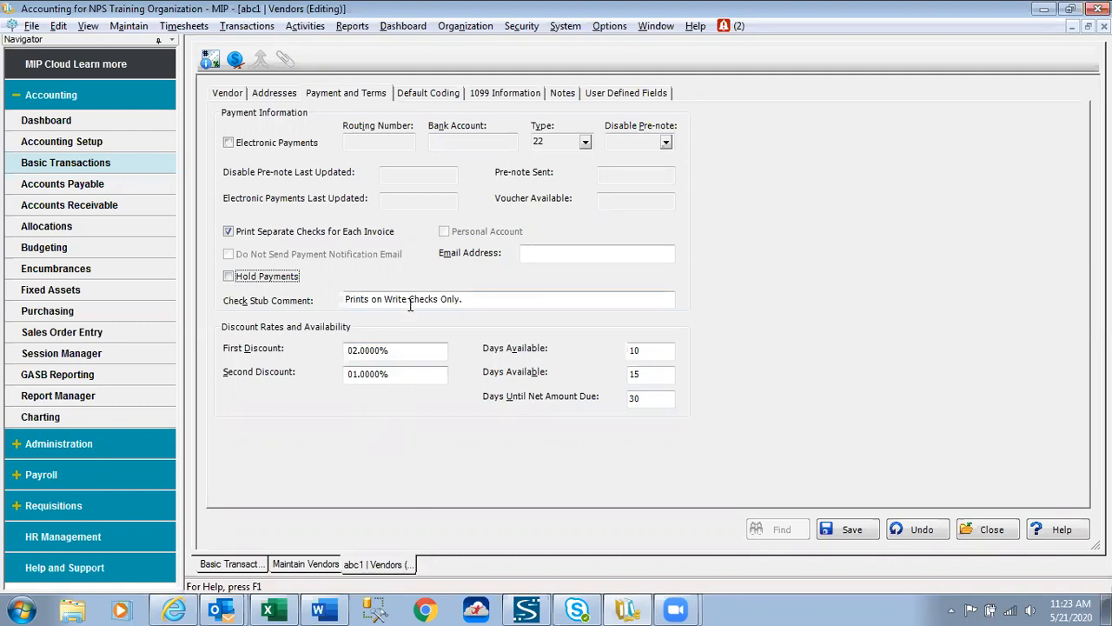
# Review vendor abc1's default coding, 1099 form types and box numbers, and close the record without saving.
pyautogui.click(429, 95)
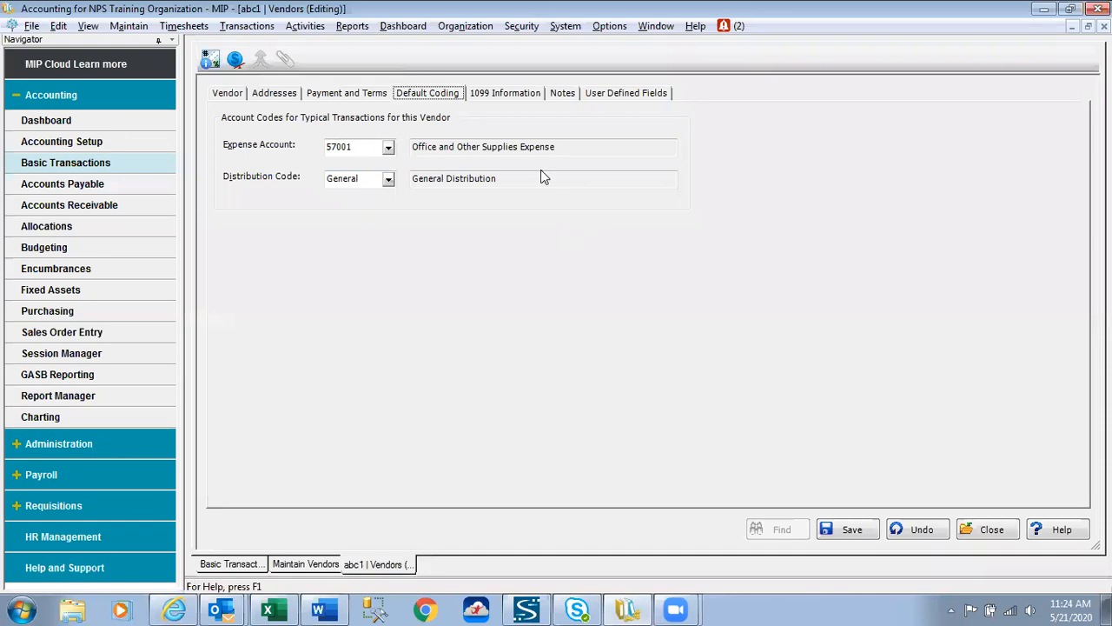
pyautogui.click(506, 95)
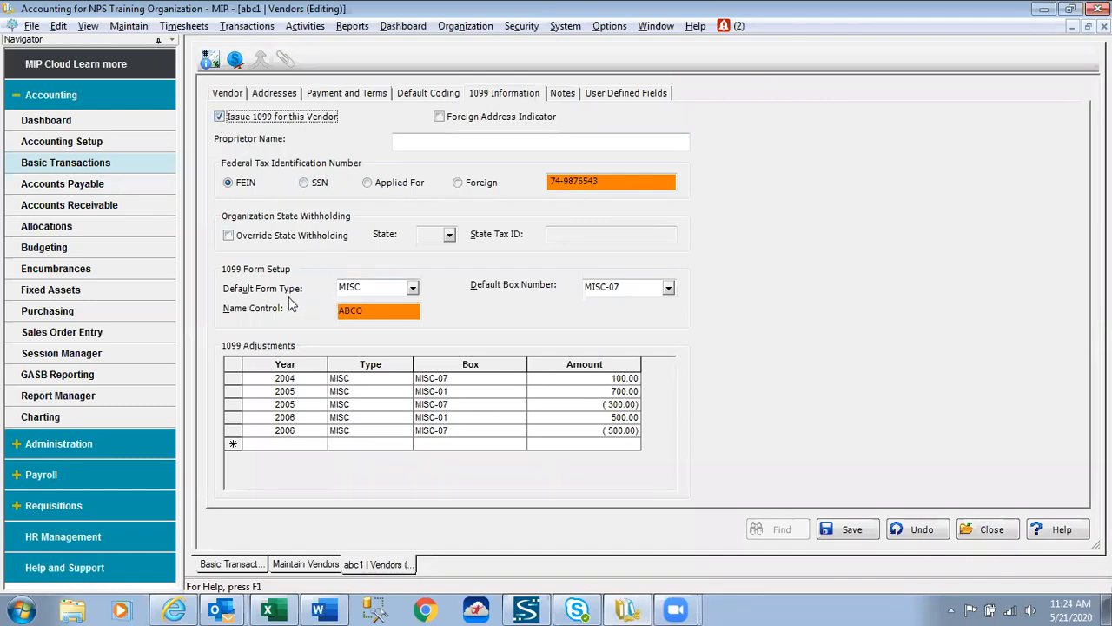
pyautogui.click(414, 288)
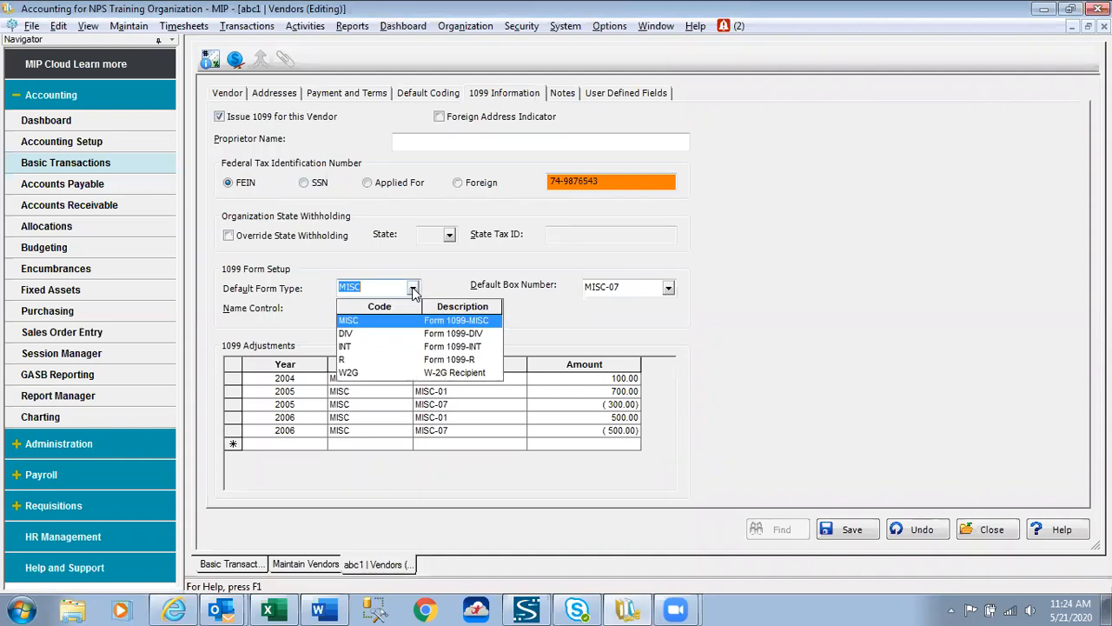
pyautogui.click(413, 289)
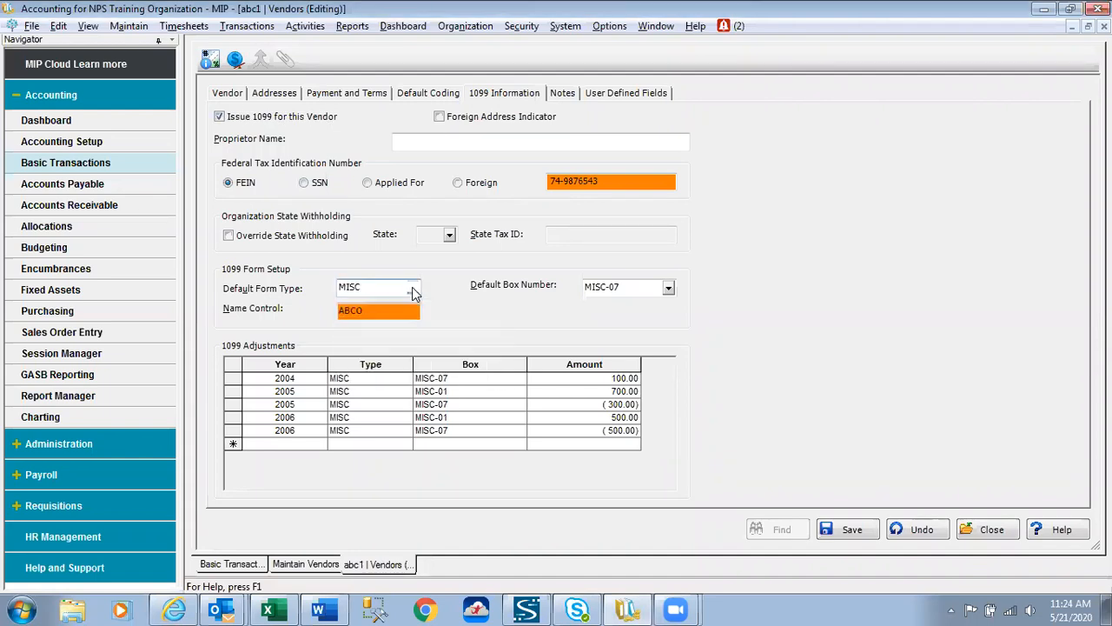
pyautogui.click(669, 287)
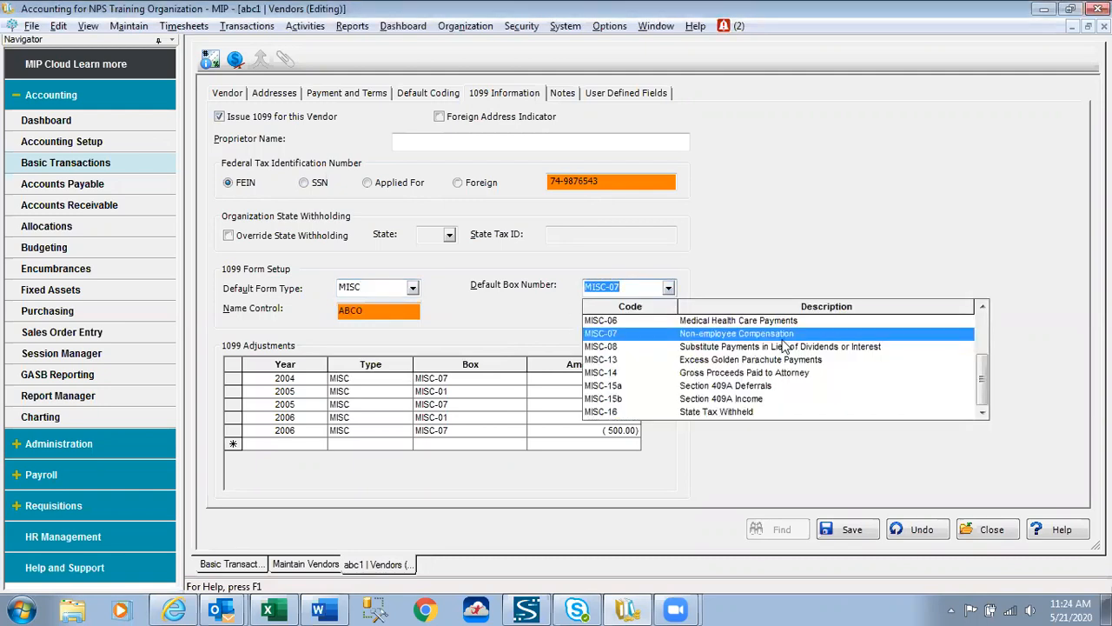
pyautogui.click(840, 253)
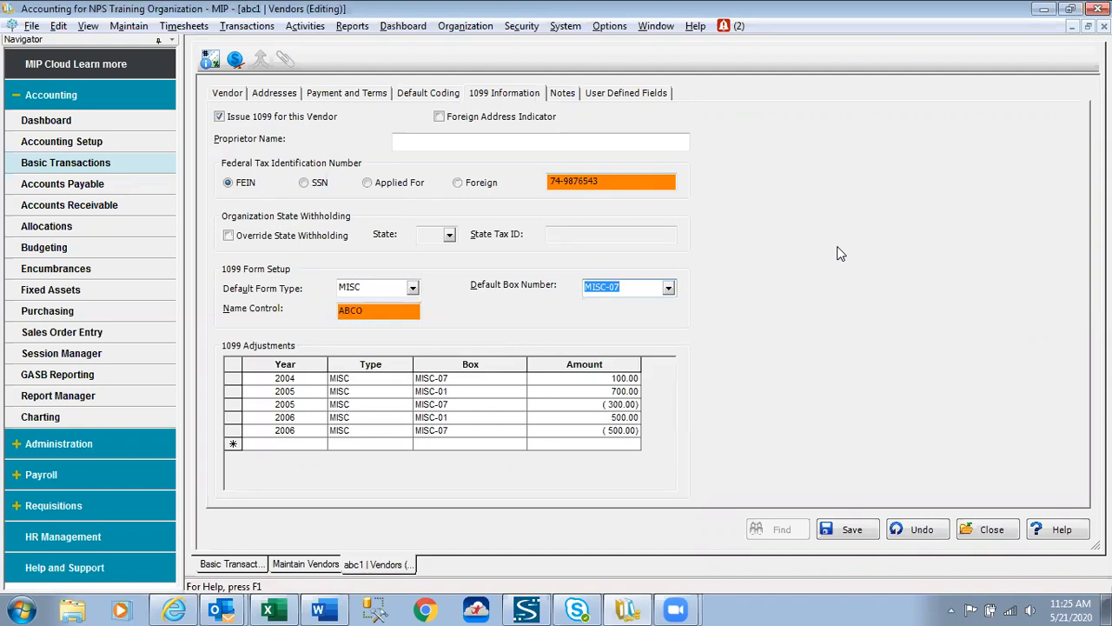
pyautogui.click(993, 533)
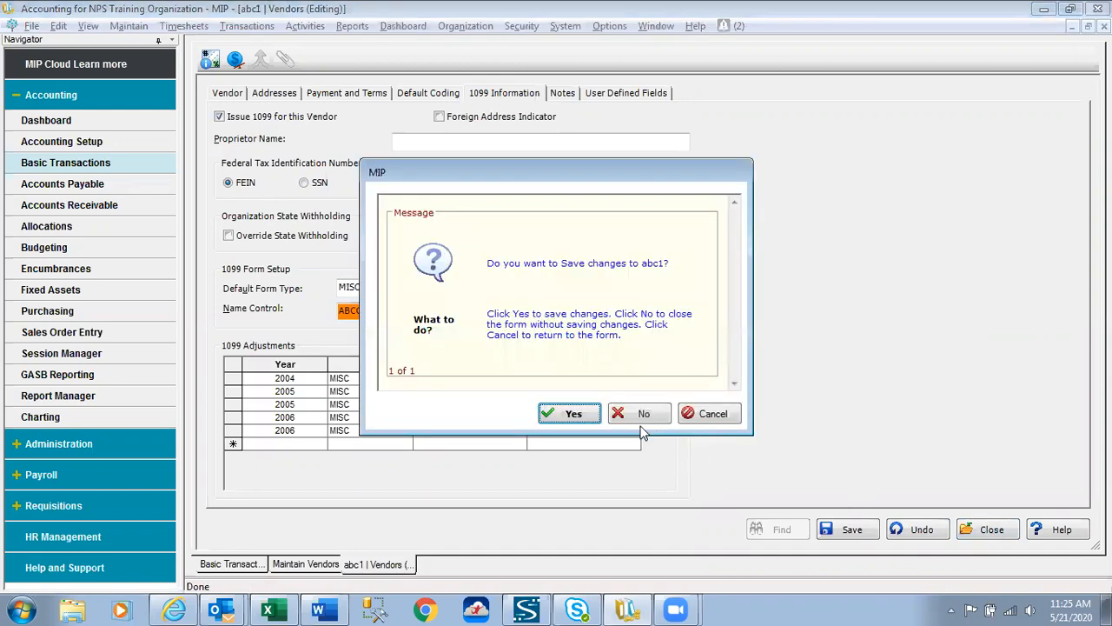
pyautogui.click(643, 416)
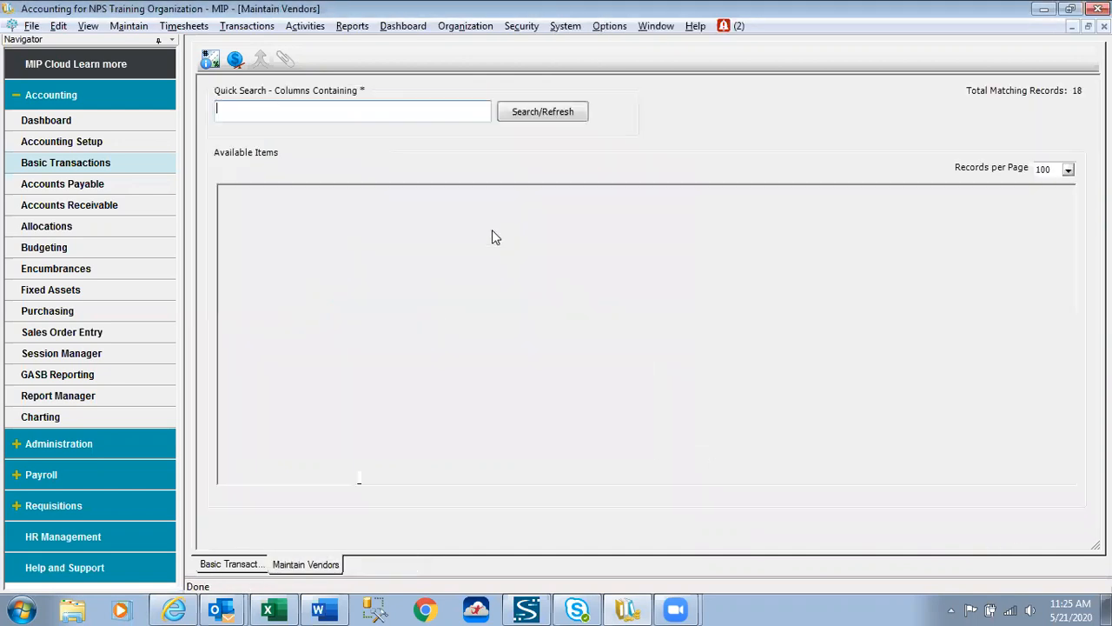
# Create and start a new A/P invoices session with the ID API0011.
pyautogui.click(139, 29)
pyautogui.moveTo(168, 221)
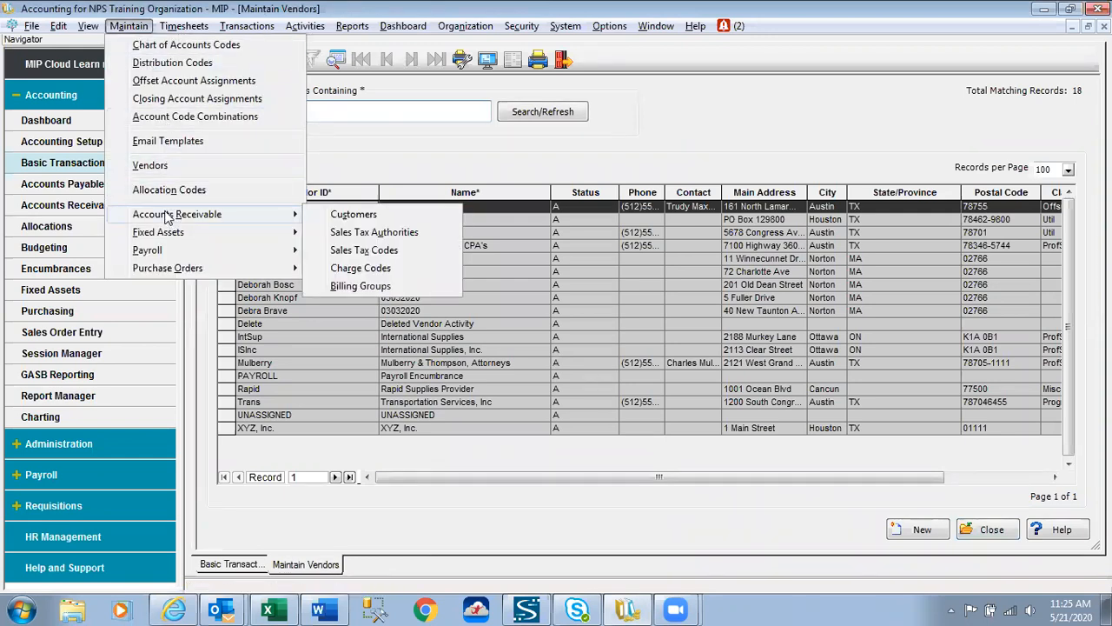
pyautogui.moveTo(227, 26)
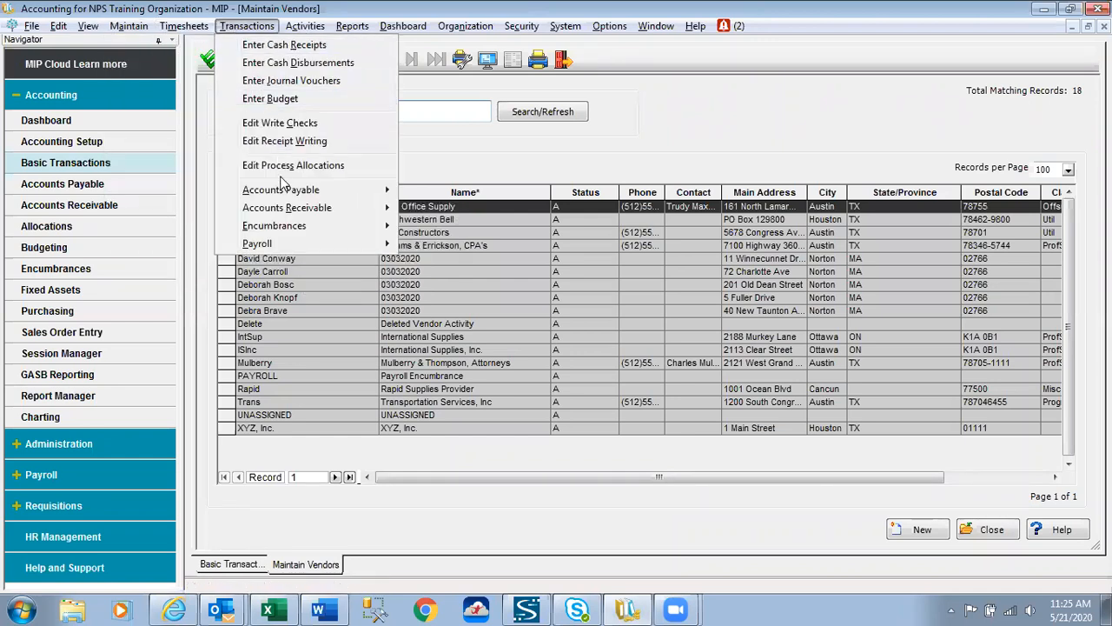
pyautogui.moveTo(316, 193)
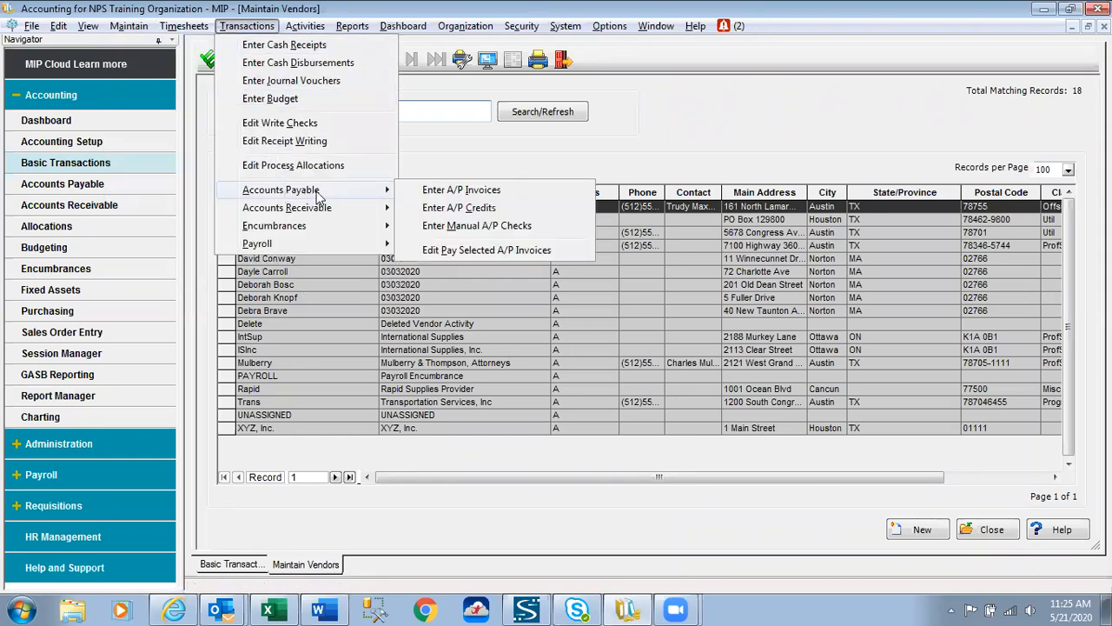
pyautogui.click(424, 191)
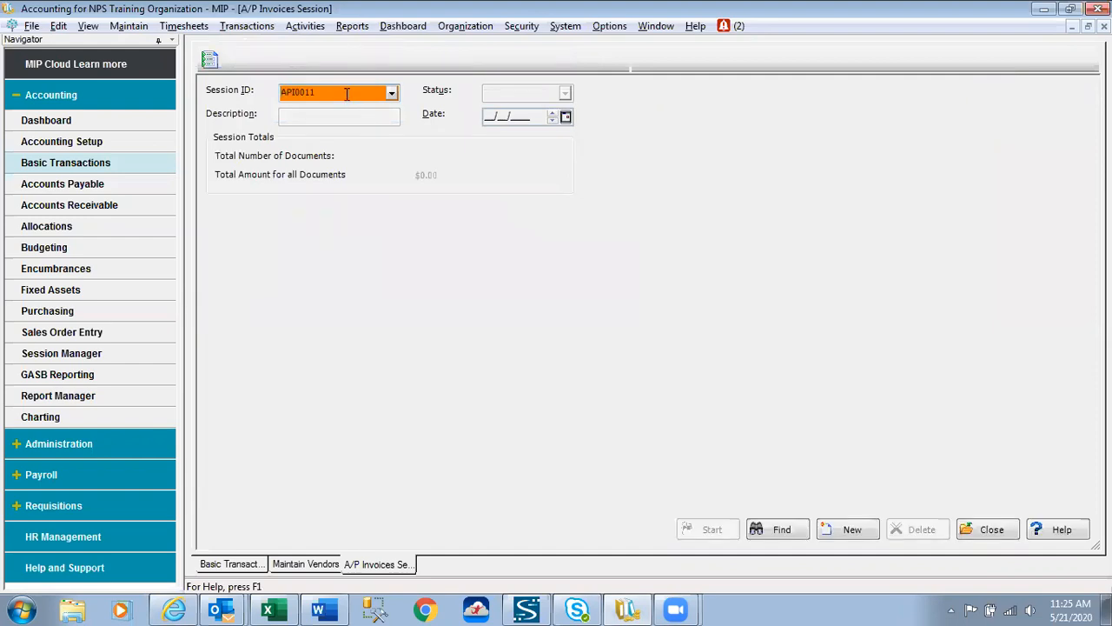
pyautogui.press('Tab')
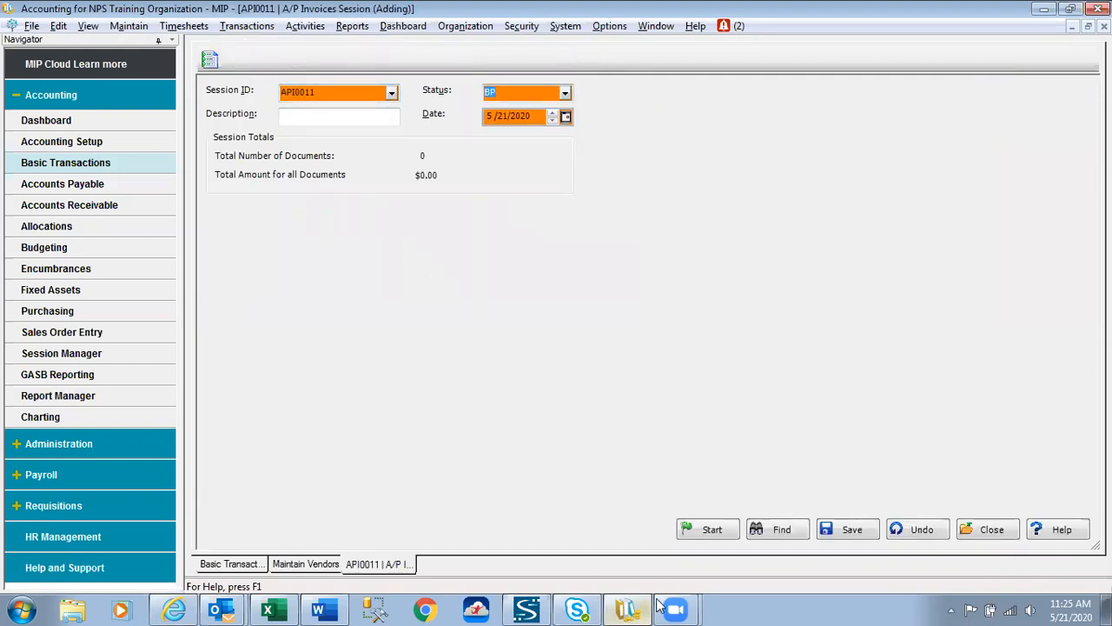
pyautogui.click(712, 529)
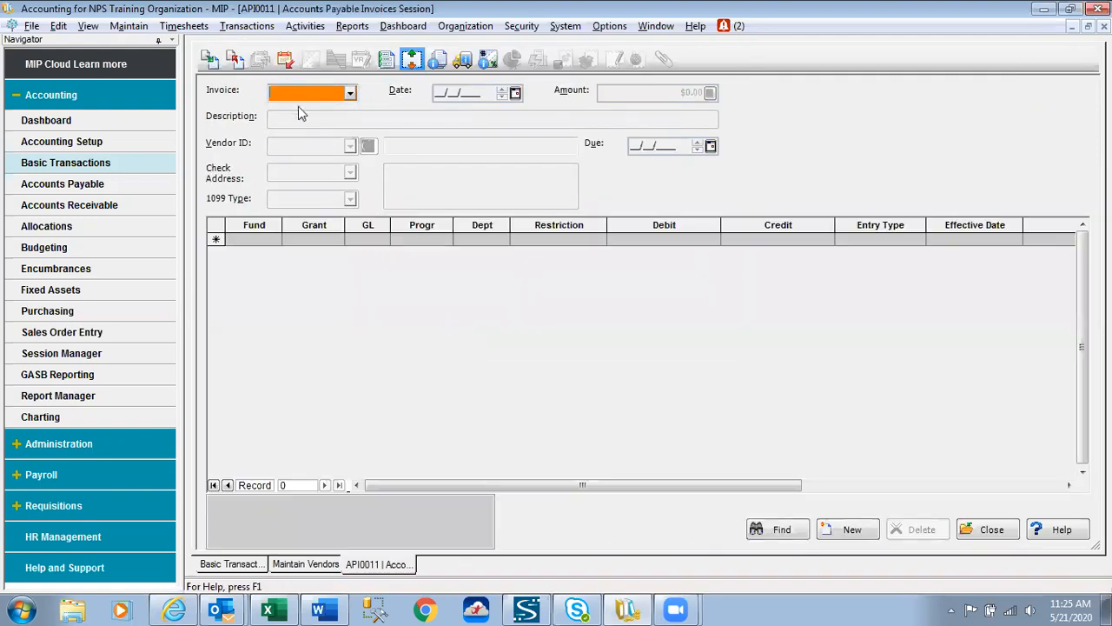
# Enter invoice 777 with the description Test, an amount of $1.00 and vendor abc1.
pyautogui.write('777')
pyautogui.press('Tab')
pyautogui.click(293, 118)
pyautogui.write('Test')
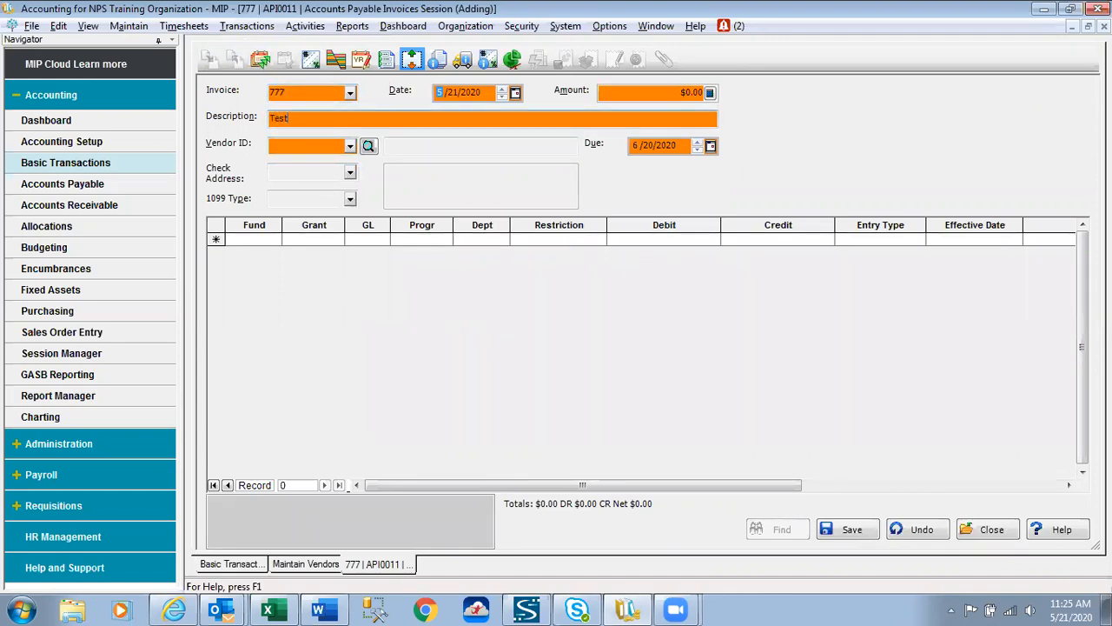
pyautogui.click(658, 92)
pyautogui.write('1')
pyautogui.press('Tab')
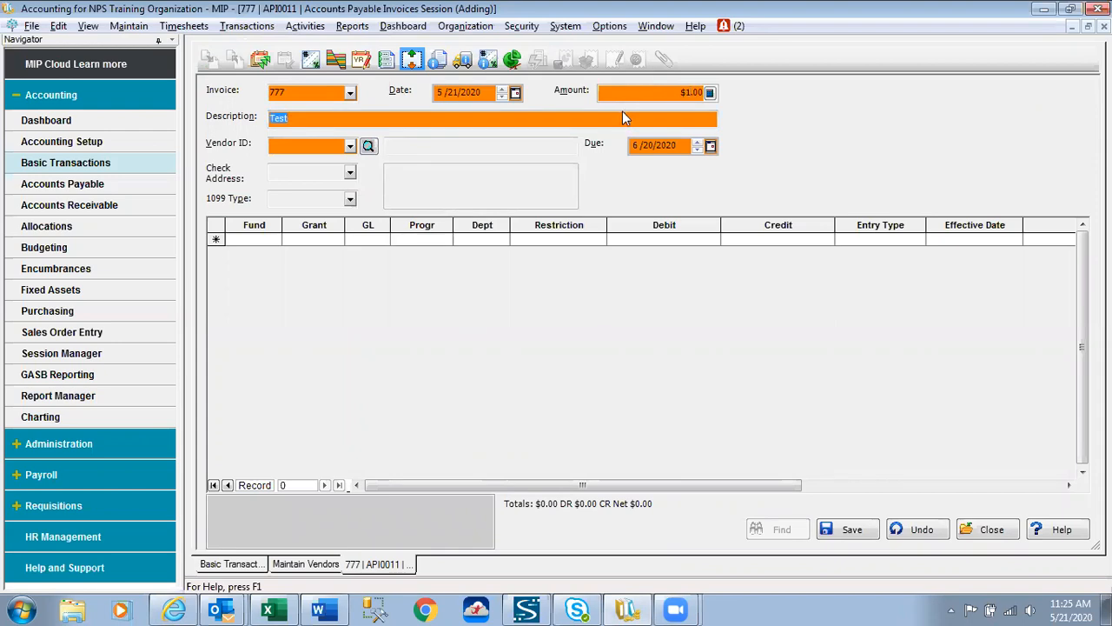
pyautogui.click(350, 145)
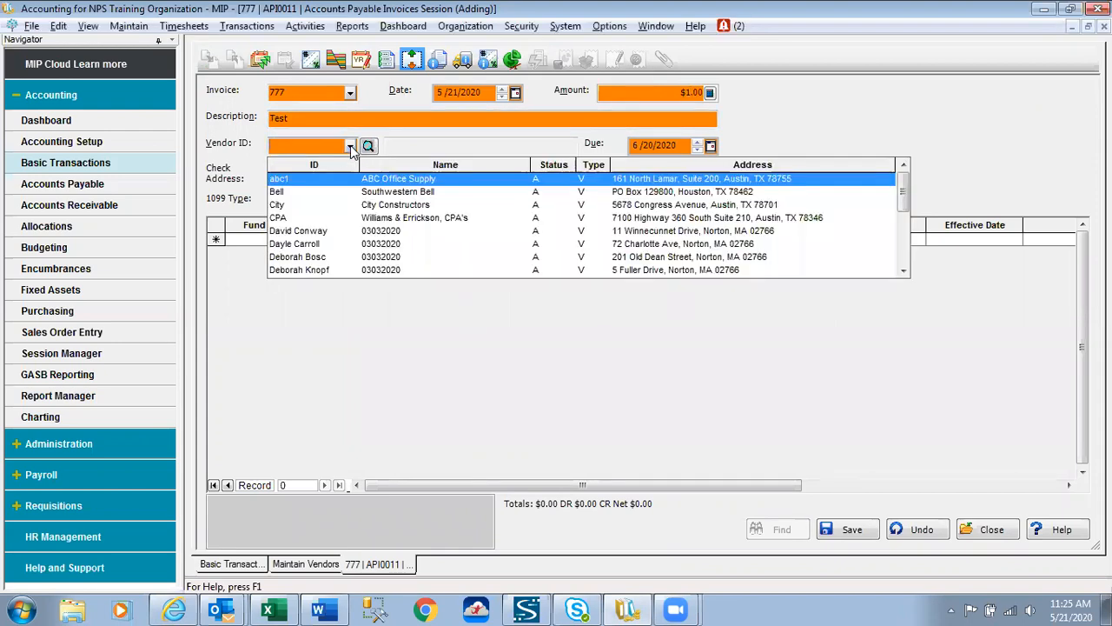
pyautogui.click(319, 180)
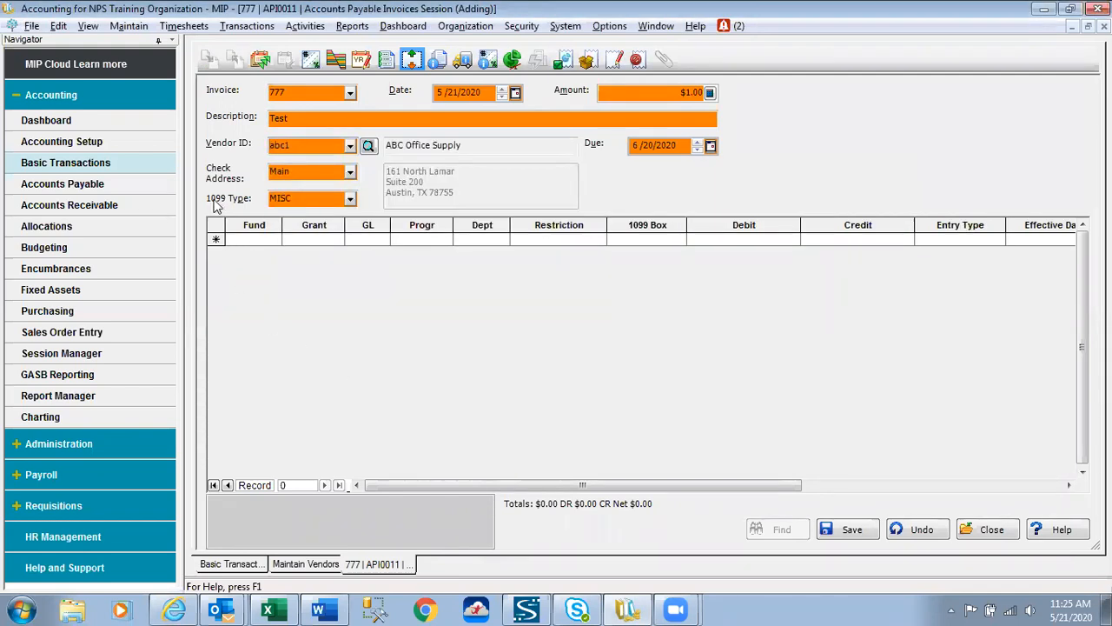
# Examine the 1099 types available for invoice 777.
pyautogui.click(350, 199)
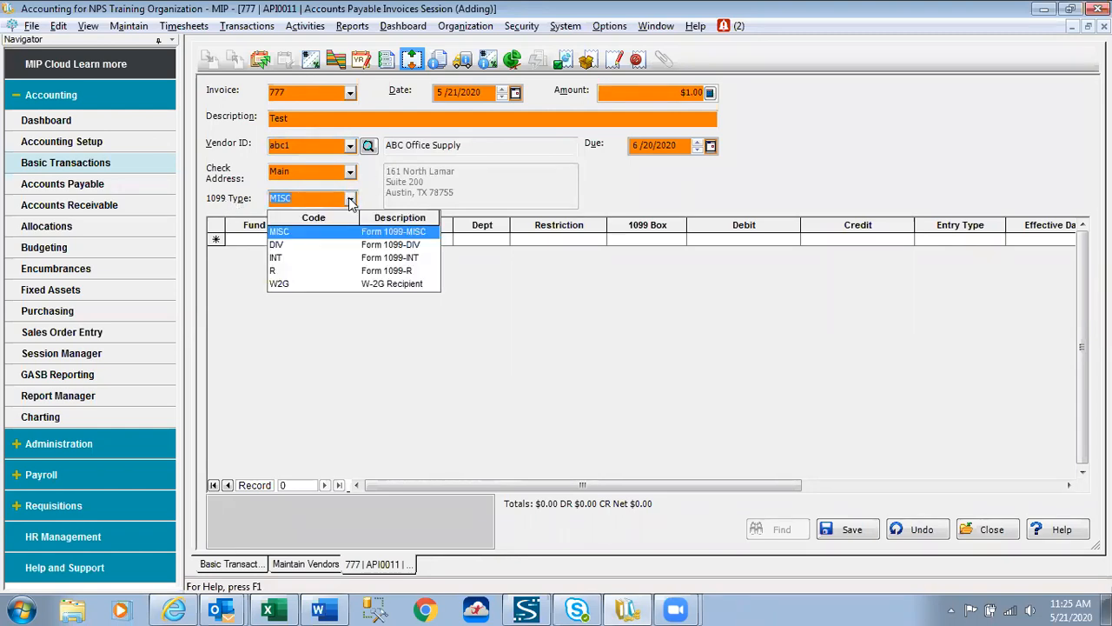
pyautogui.click(350, 199)
pyautogui.click(350, 199)
pyautogui.click(438, 338)
# Set the 1099 box on the first invoice line to N/A.
pyautogui.click(663, 238)
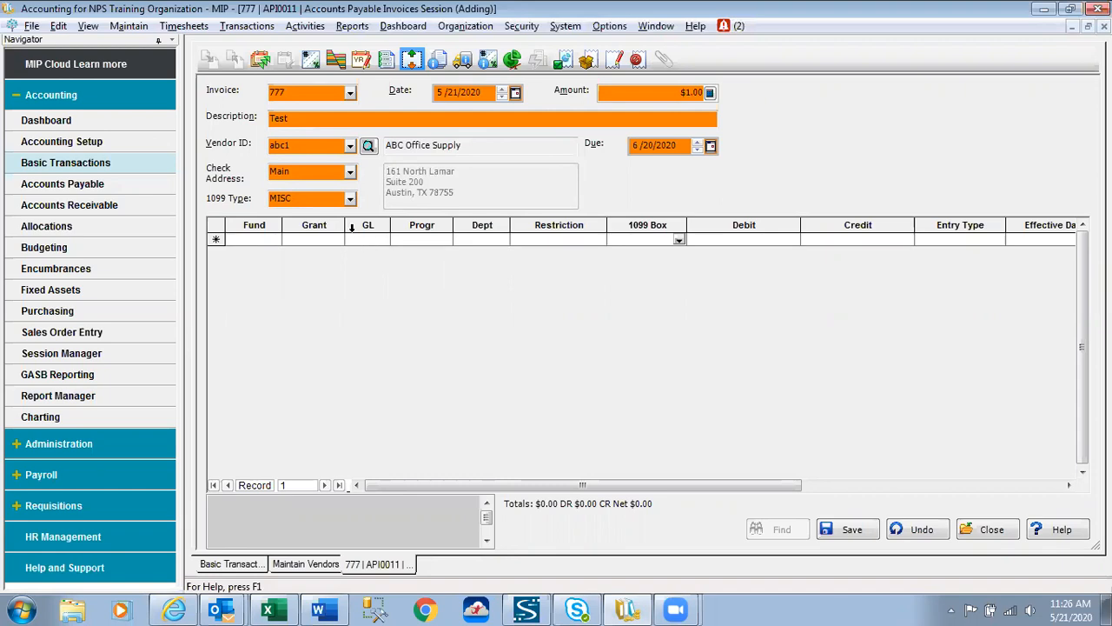
pyautogui.click(679, 240)
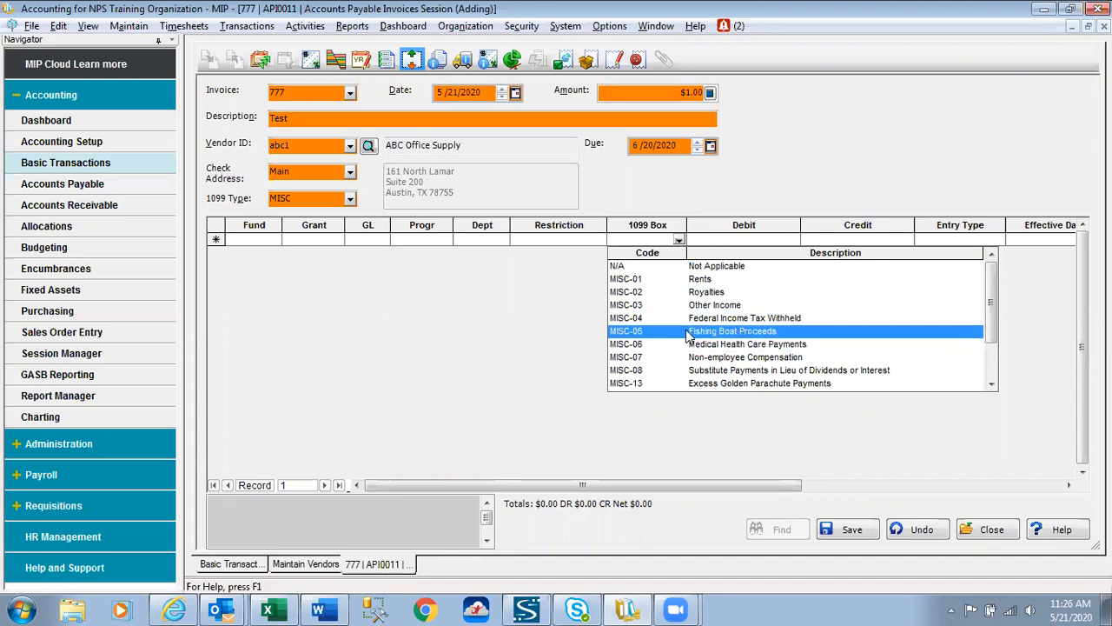
pyautogui.click(706, 269)
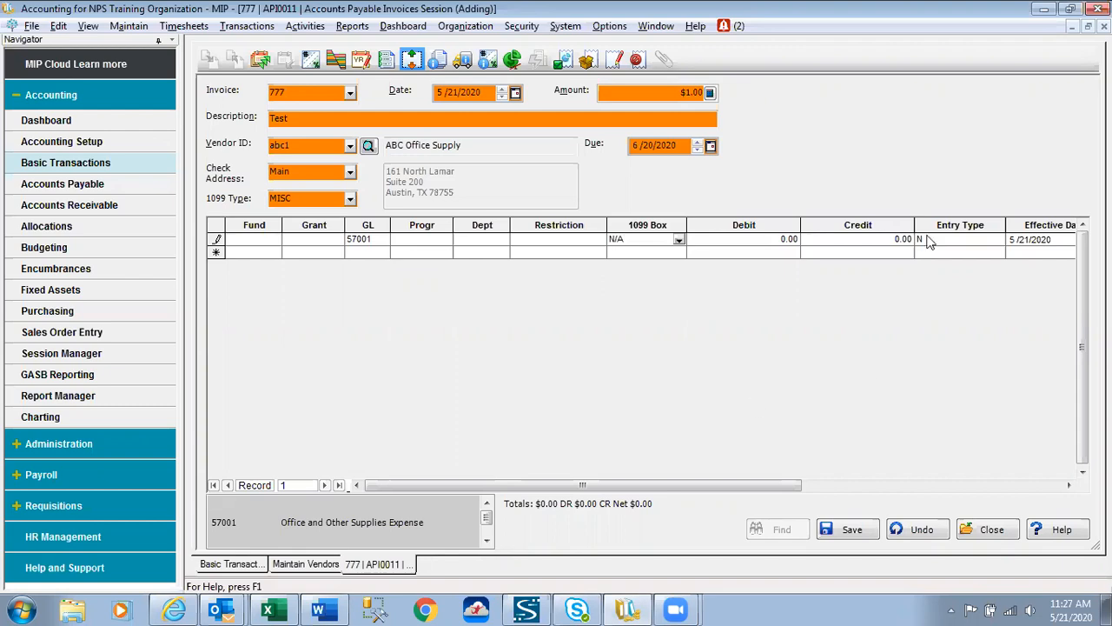
# Close invoice 777 without saving its changes.
pyautogui.click(993, 532)
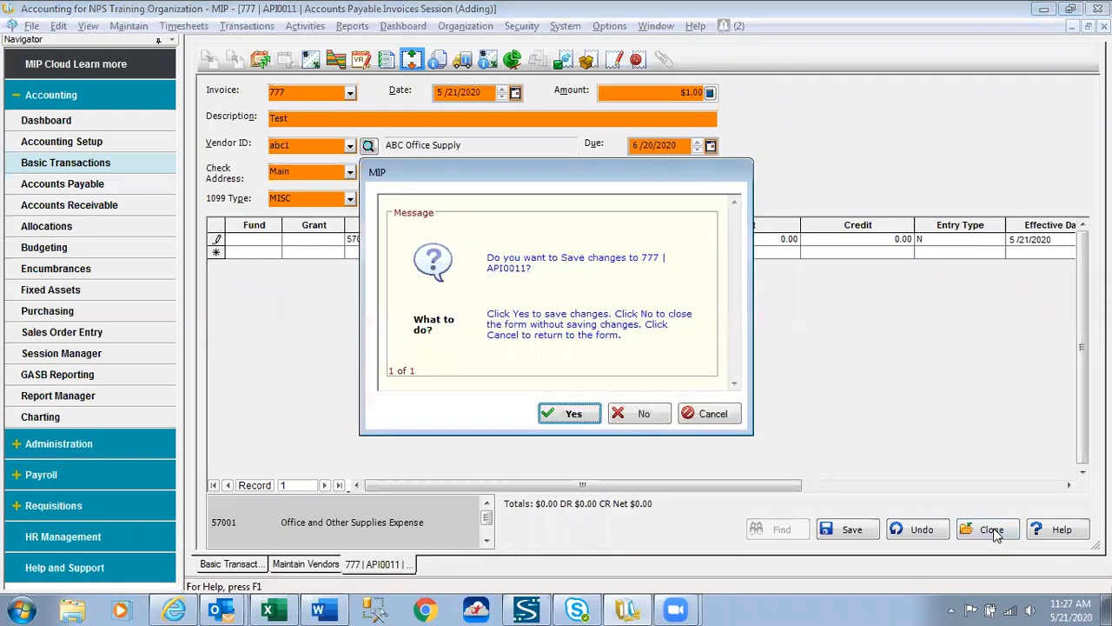
pyautogui.click(643, 414)
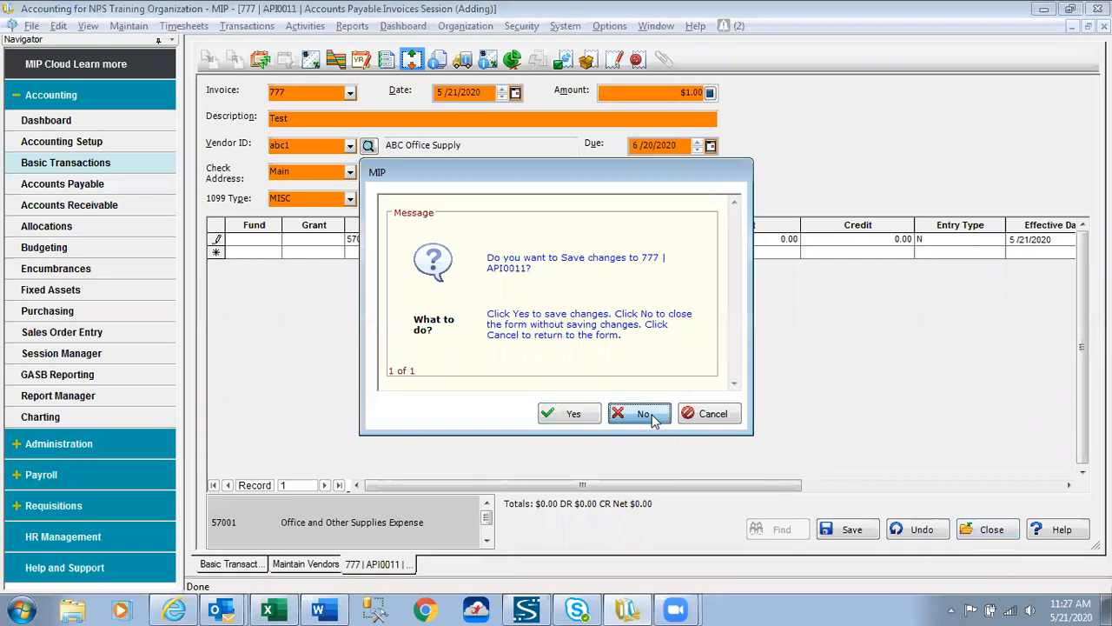
pyautogui.click(641, 414)
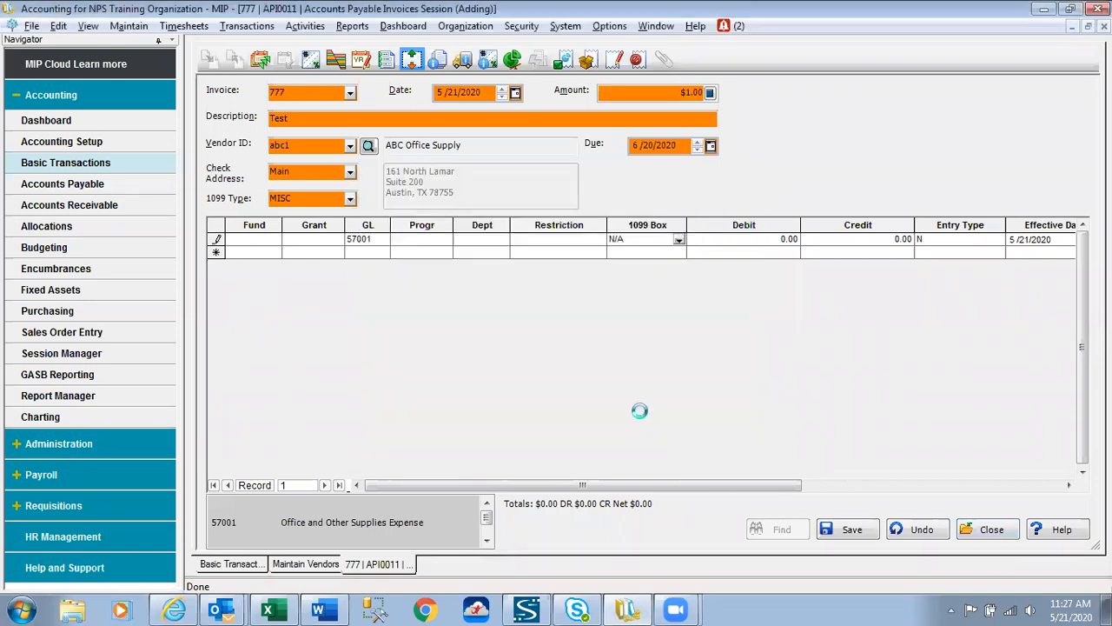